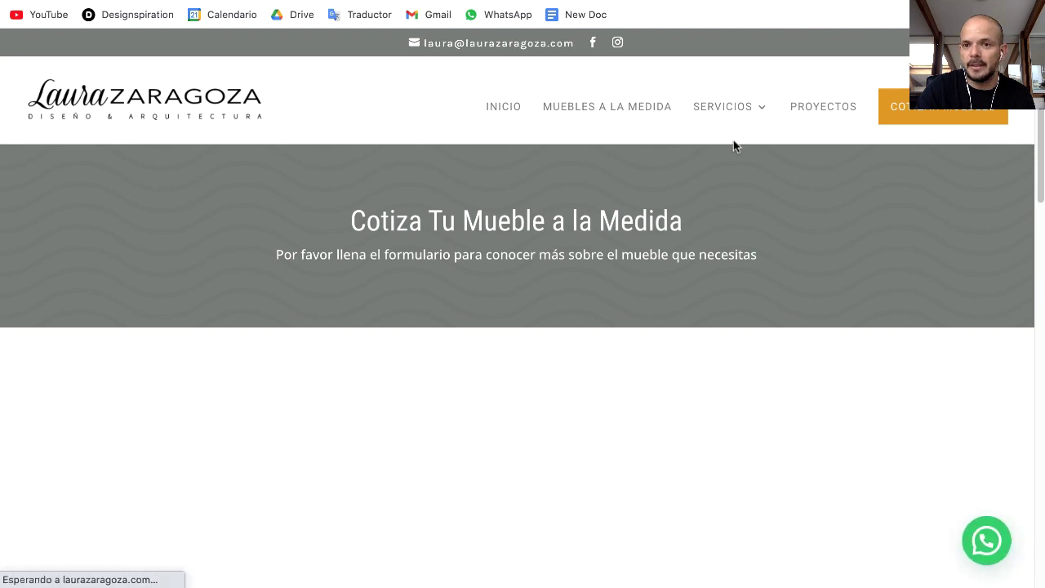
# - Examine the furniture quotation page and the fields of its embedded Cotizar Mueble a la Medida form
pyautogui.scroll(-10, 189, 231)
pyautogui.scroll(-5, 176, 234)
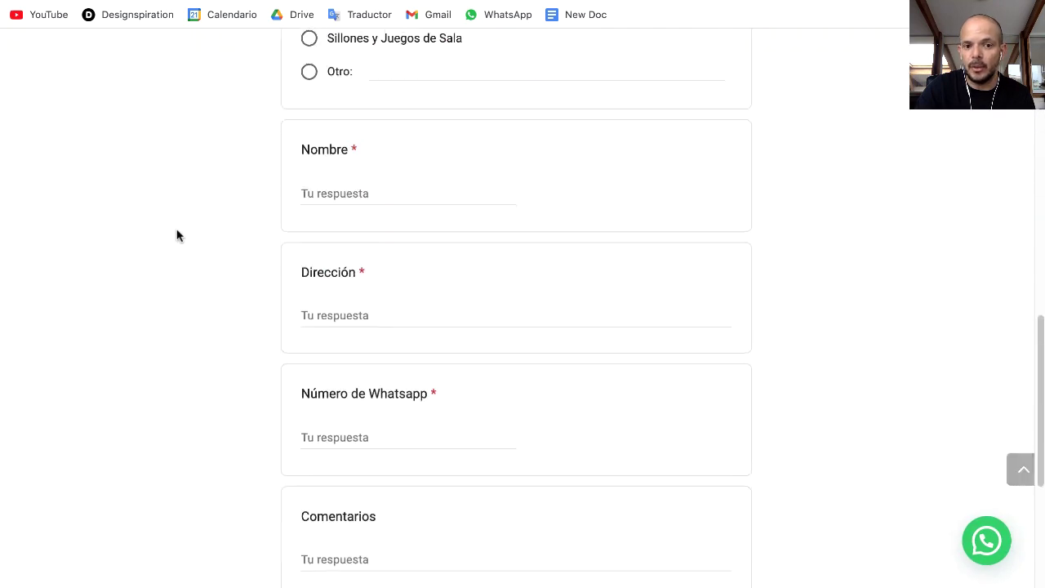
pyautogui.press('Home')
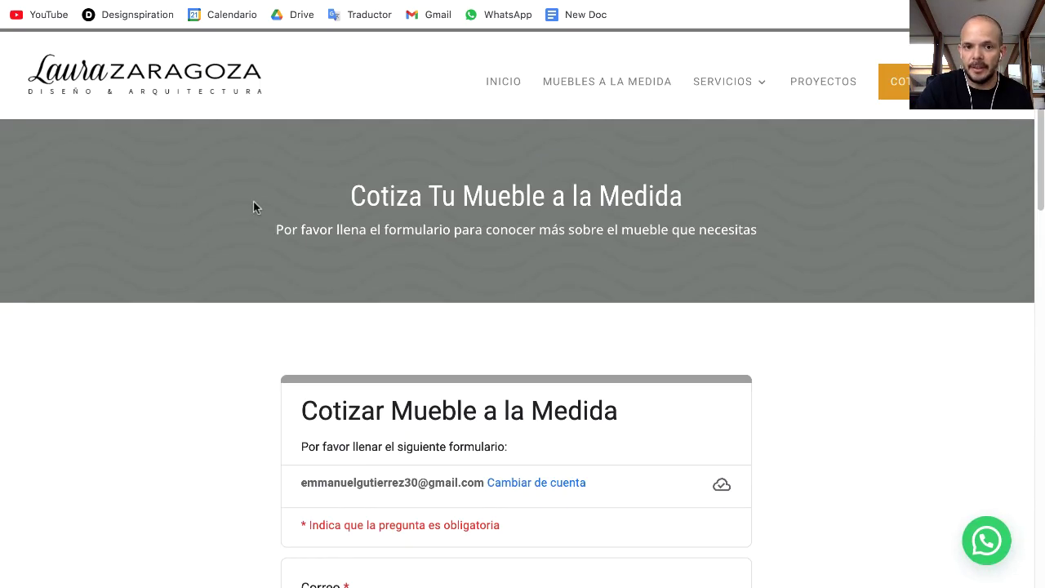
pyautogui.scroll(-5, 222, 217)
pyautogui.scroll(2, 210, 218)
pyautogui.scroll(2, 204, 213)
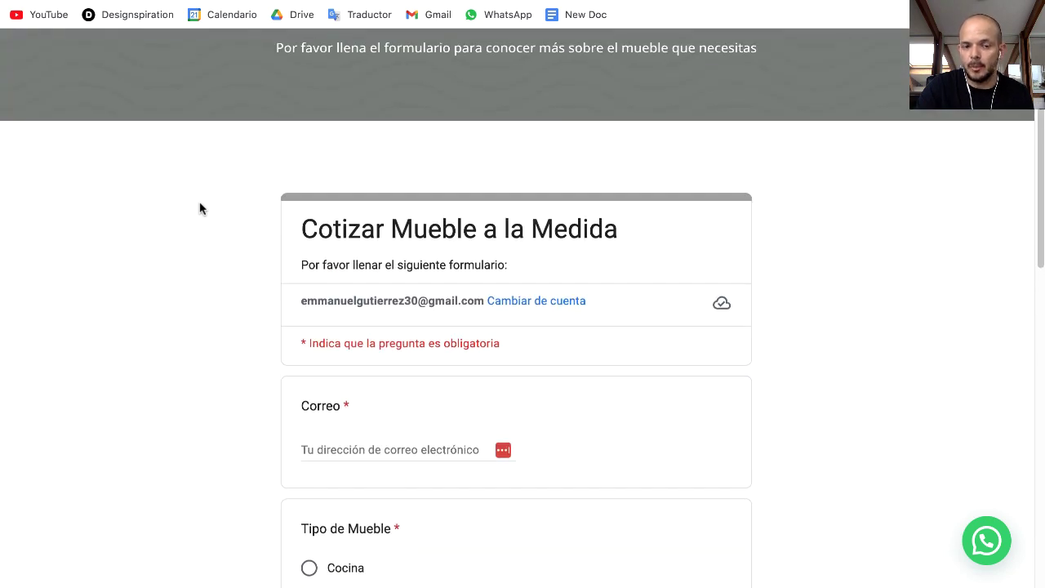
pyautogui.scroll(-3, 210, 217)
pyautogui.scroll(-3, 256, 187)
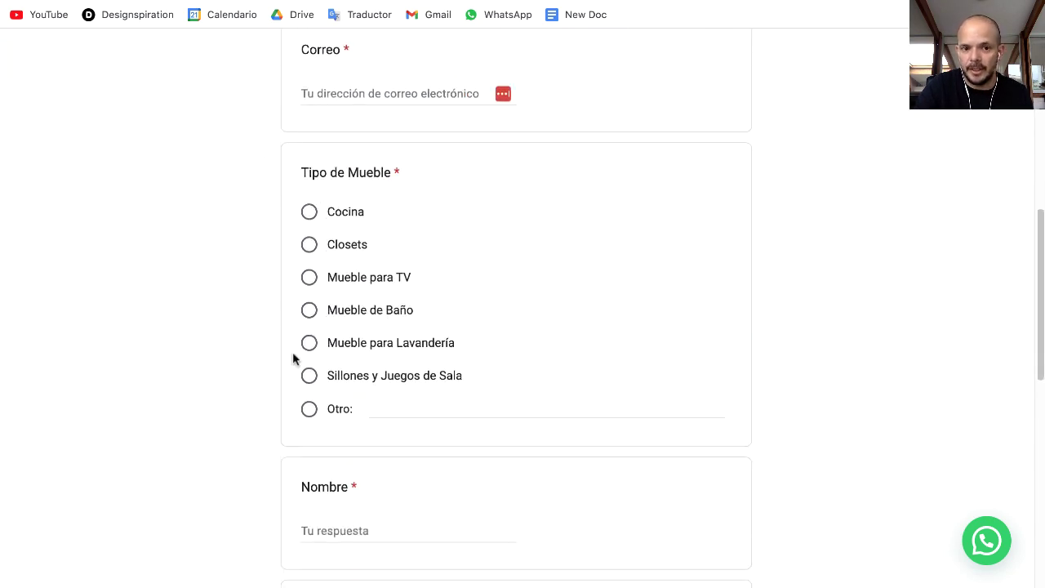
pyautogui.scroll(-5, 147, 312)
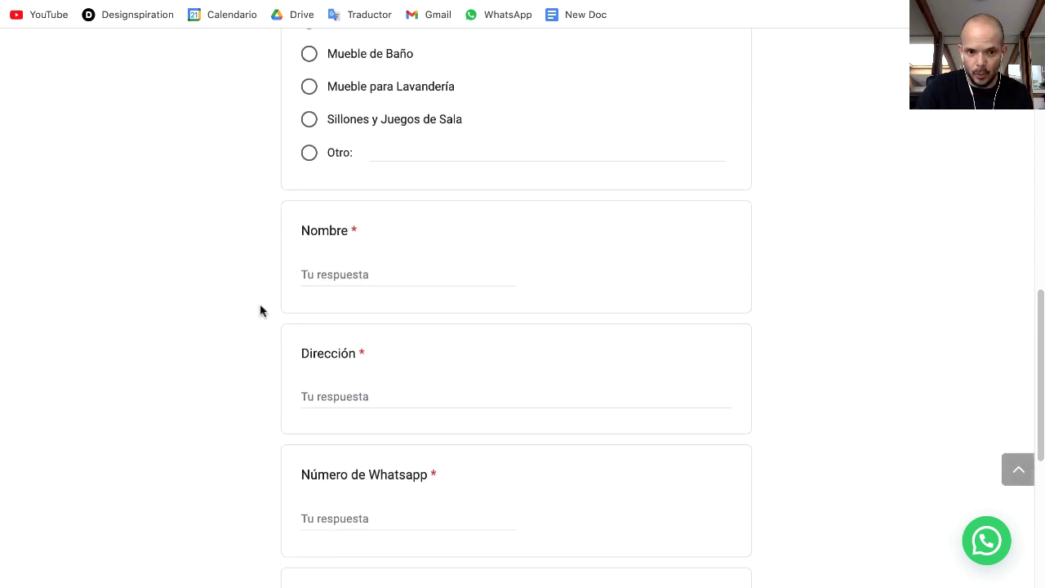
pyautogui.scroll(-1, 173, 326)
pyautogui.scroll(-3, 173, 327)
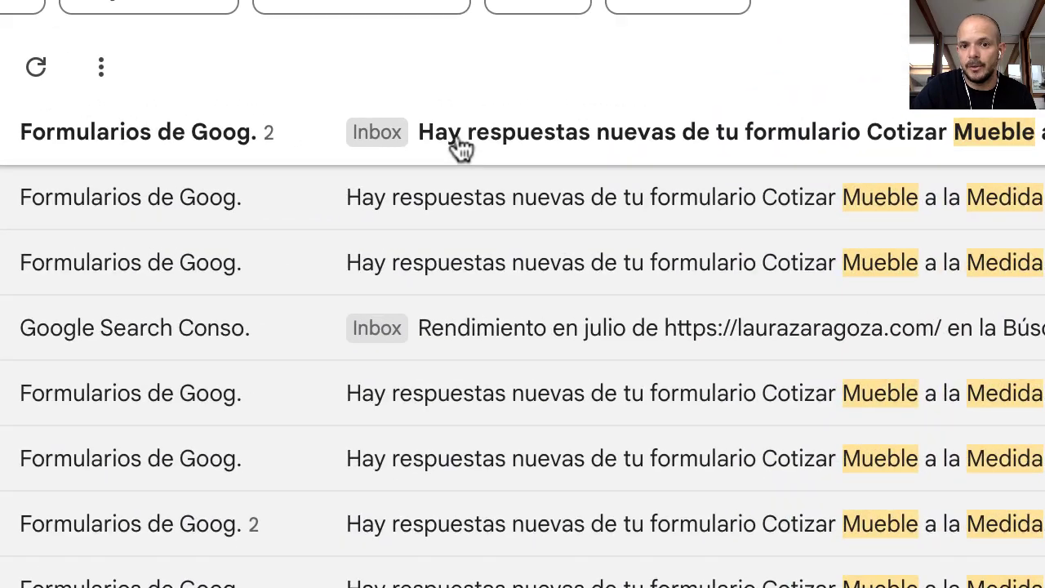
# - Open the top Cotizar Mueble a la Medida response notification in Gmail and follow its link to the individual response
pyautogui.click(848, 146)
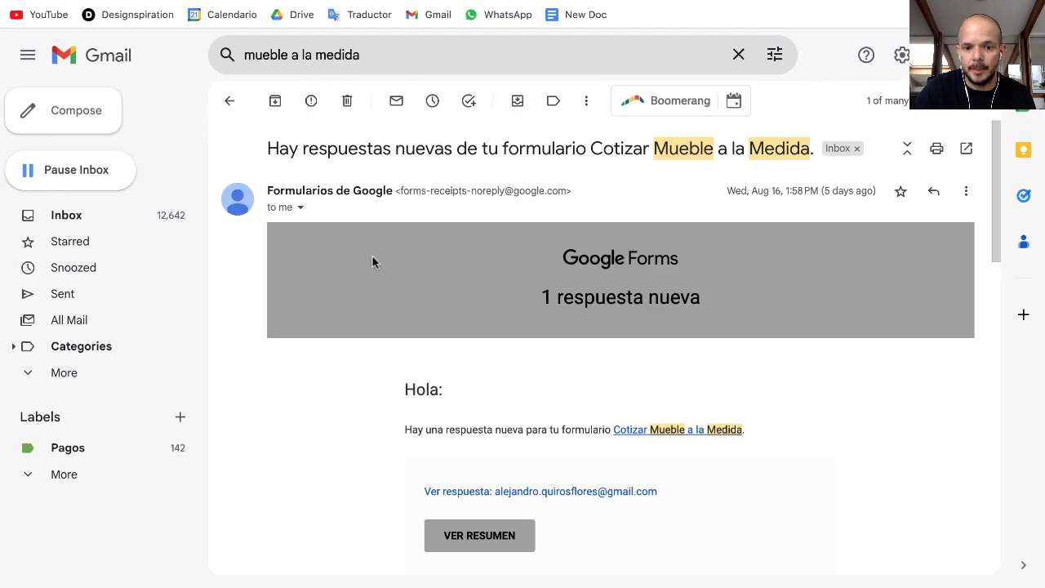
pyautogui.scroll(-2, 369, 259)
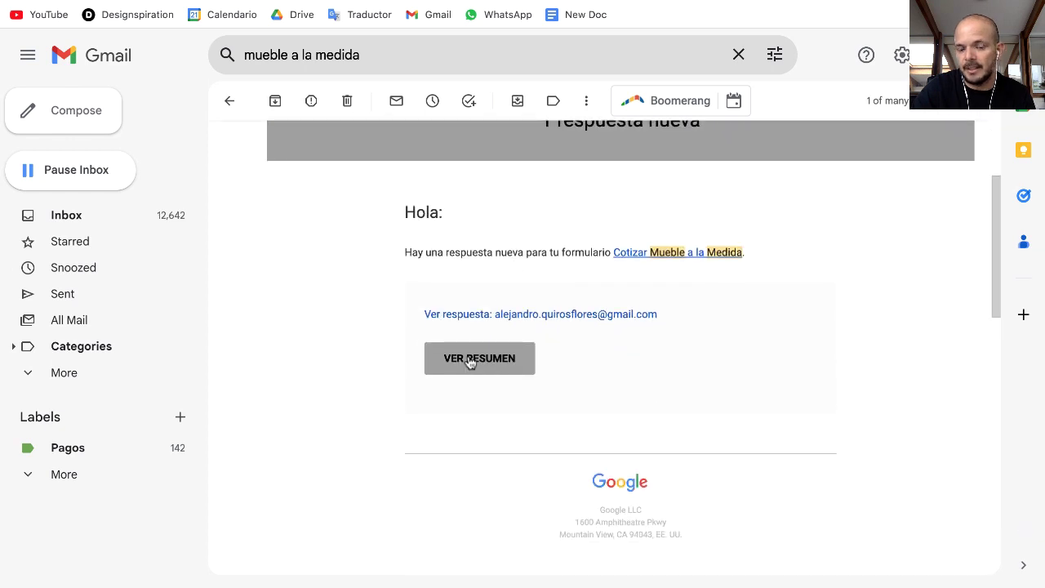
pyautogui.click(450, 314)
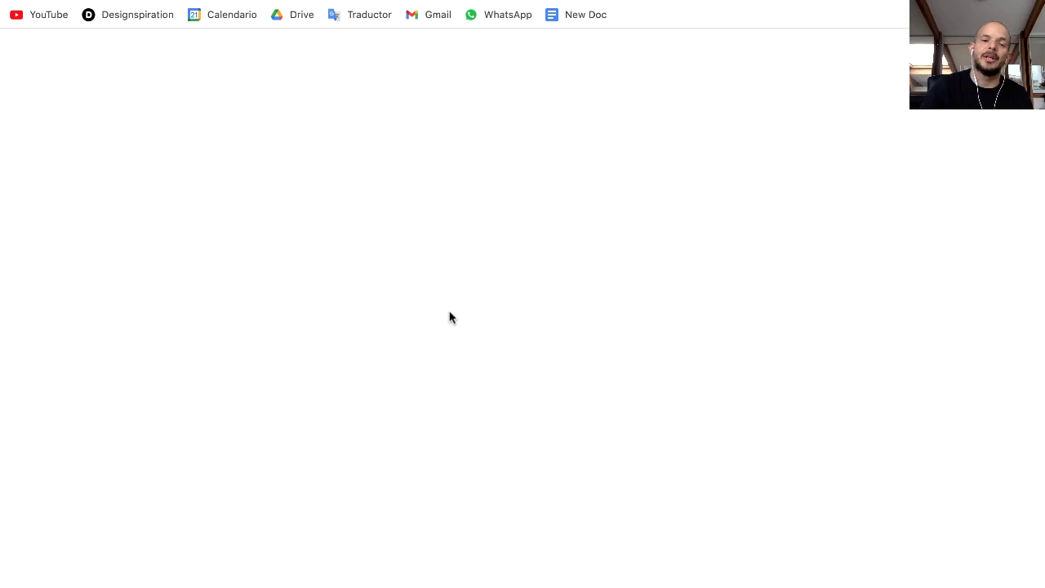
# - Review the submitted individual response, including the furniture type and the contact fields
pyautogui.scroll(-3, 424, 314)
pyautogui.scroll(2, 409, 317)
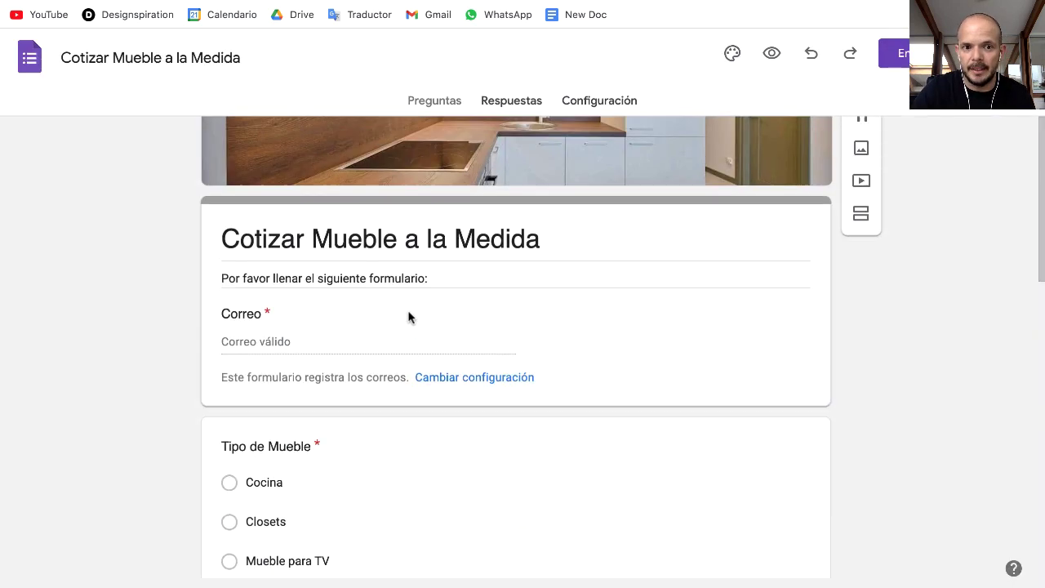
pyautogui.scroll(2, 409, 317)
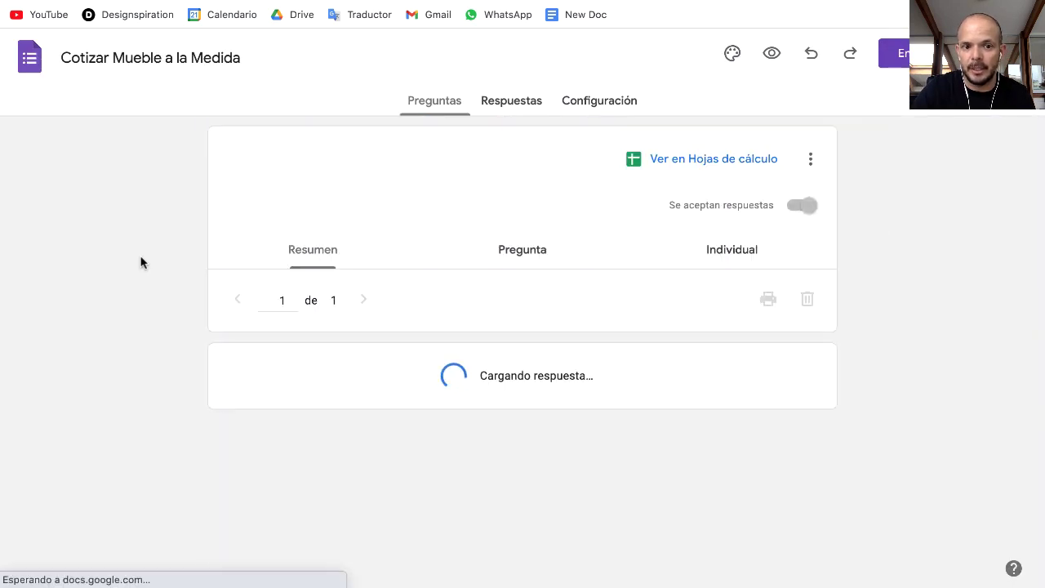
pyautogui.scroll(-2, 139, 257)
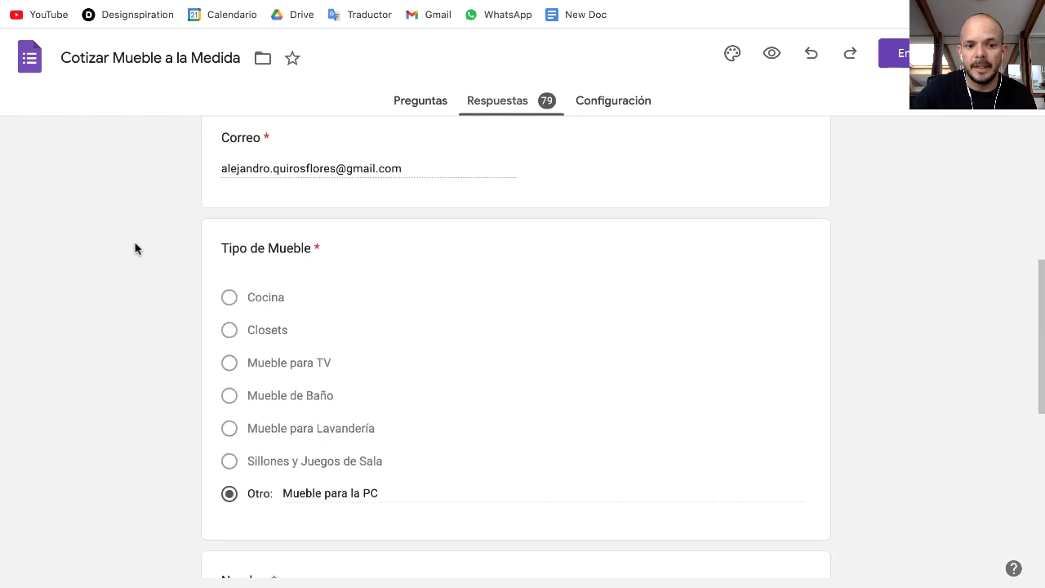
pyautogui.scroll(-6, 259, 367)
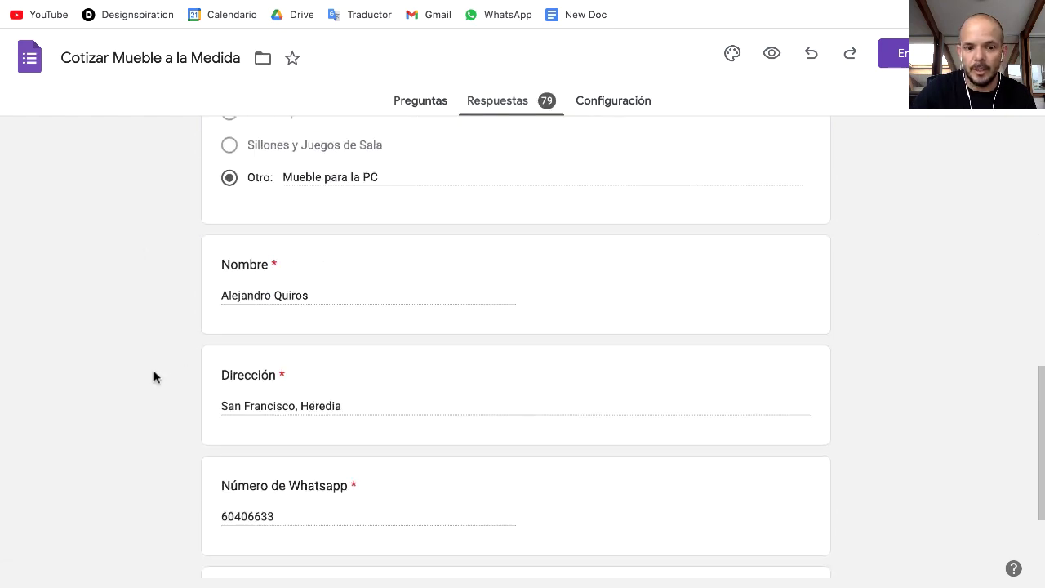
pyautogui.scroll(10, 168, 343)
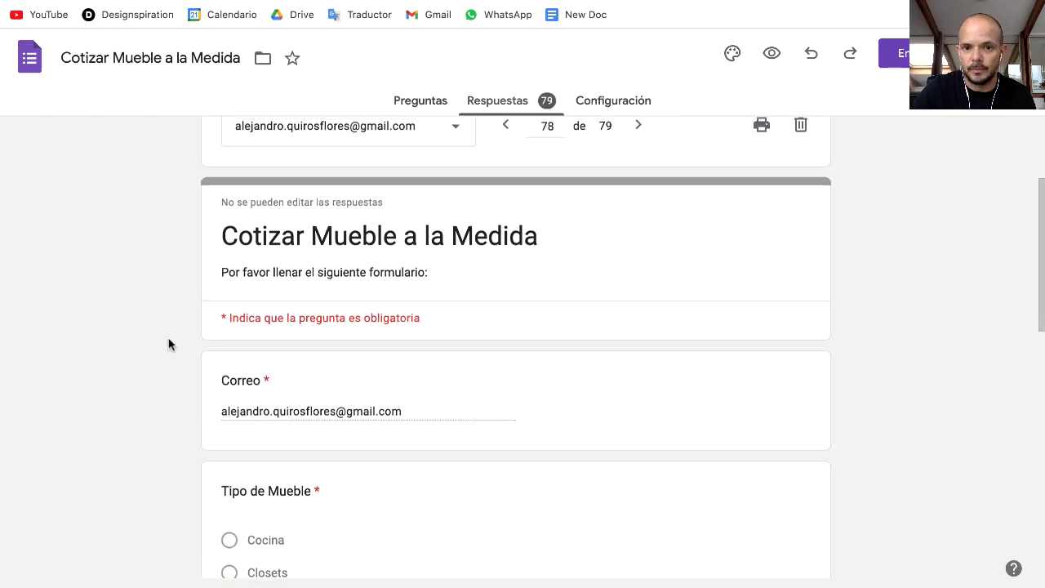
# - Open the form's linked response spreadsheet and look through the collected contact rows and comments
pyautogui.click(721, 166)
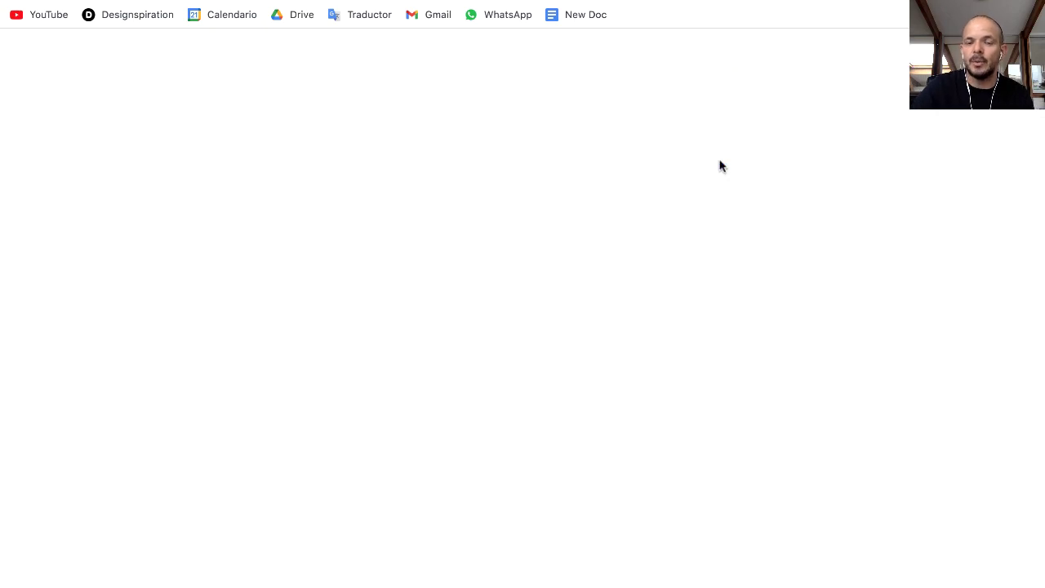
pyautogui.scroll(-15, 457, 414)
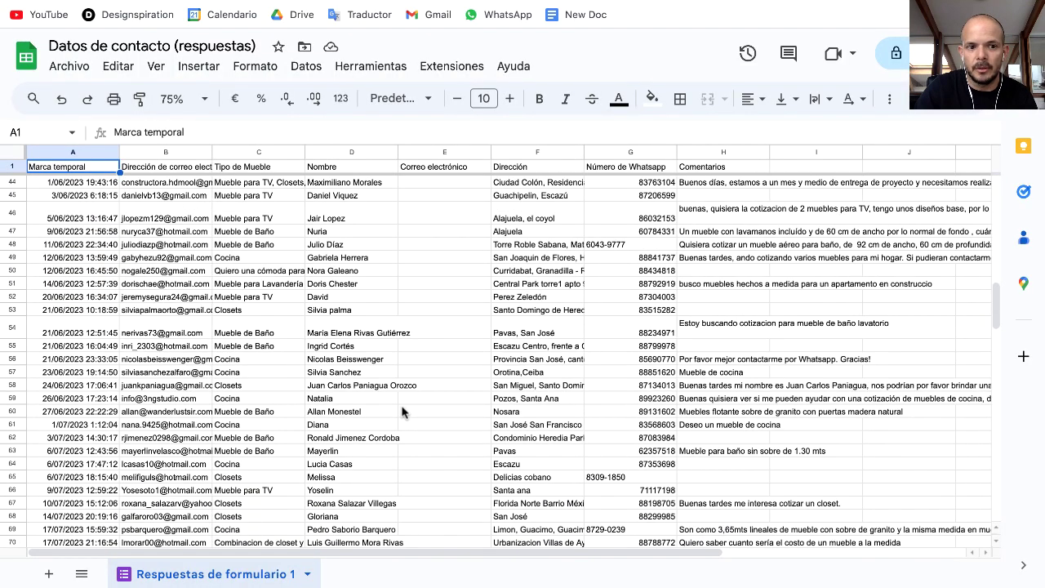
pyautogui.scroll(15, 401, 412)
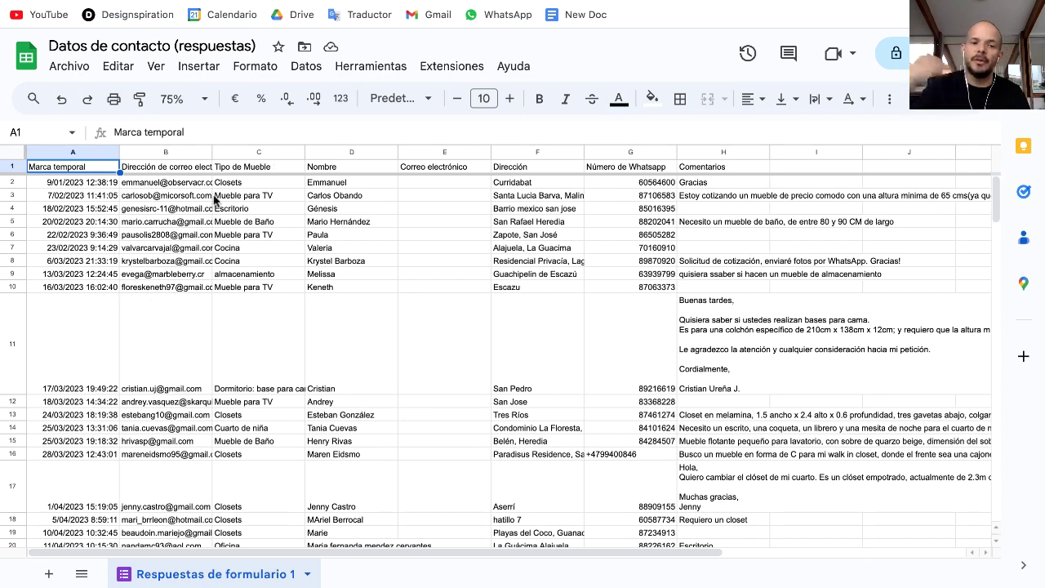
pyautogui.scroll(-5, 285, 220)
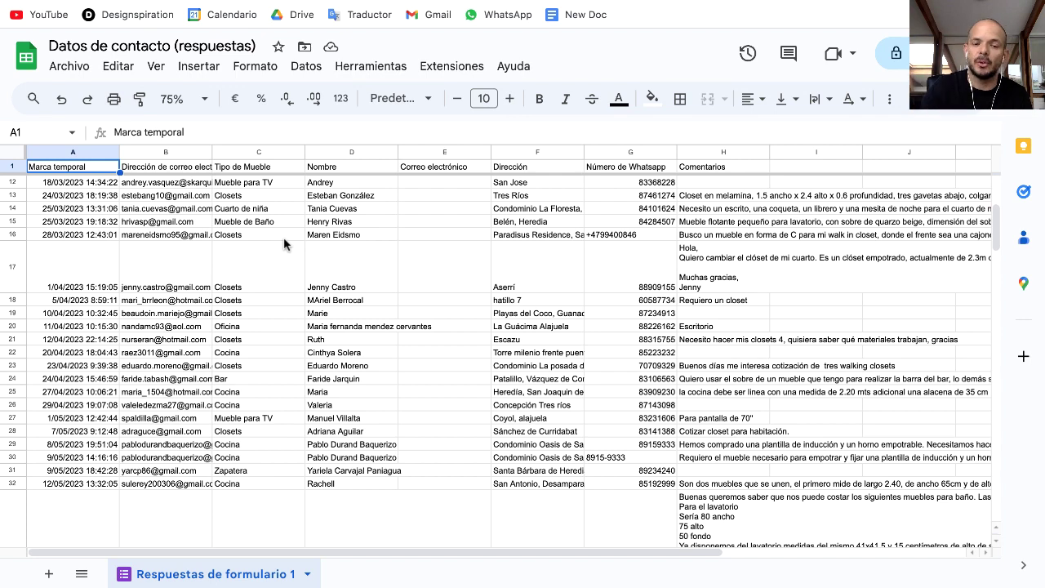
pyautogui.scroll(5, 291, 317)
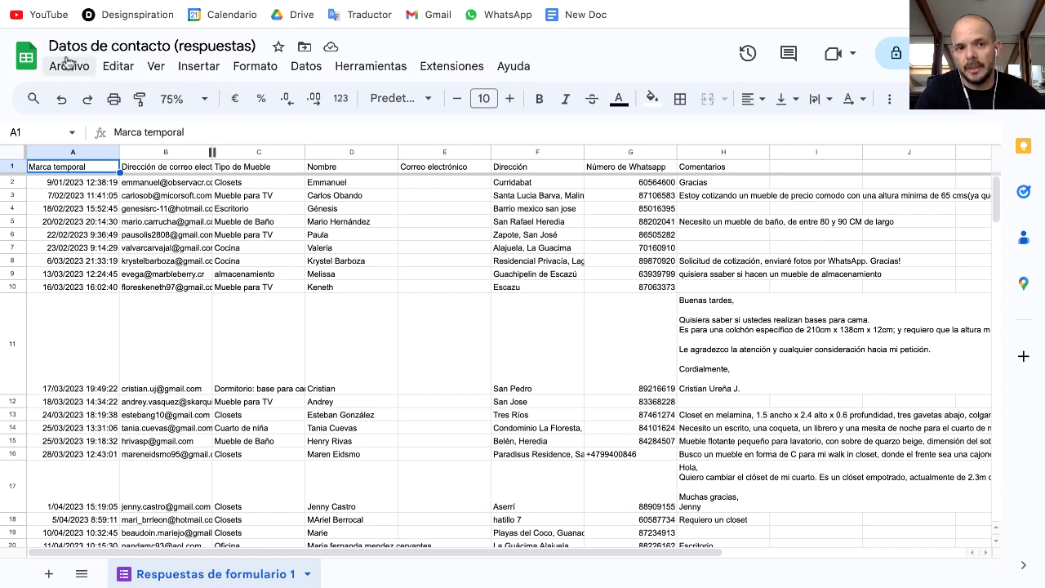
pyautogui.moveTo(206, 226)
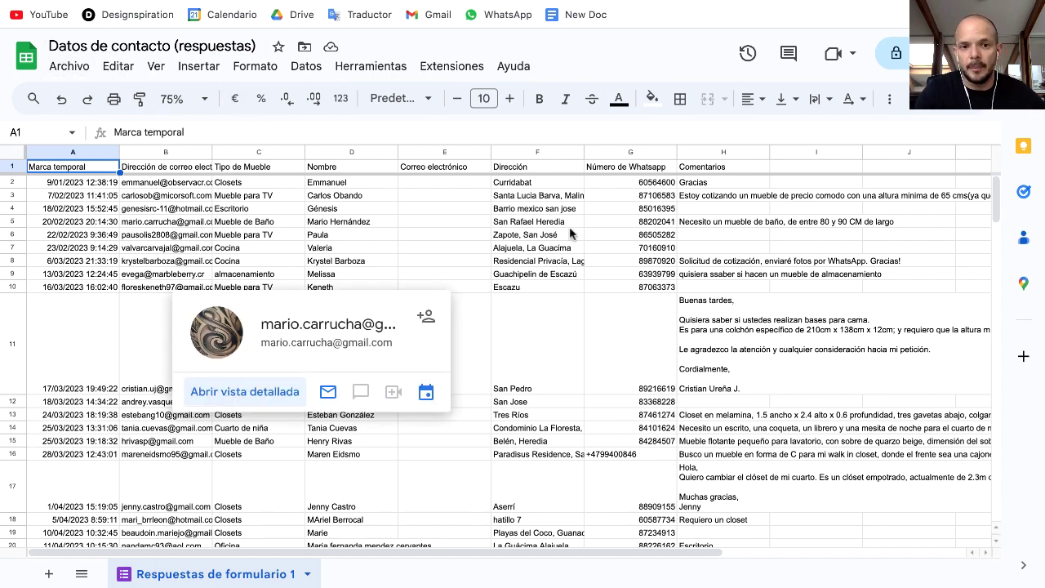
pyautogui.scroll(-10, 506, 371)
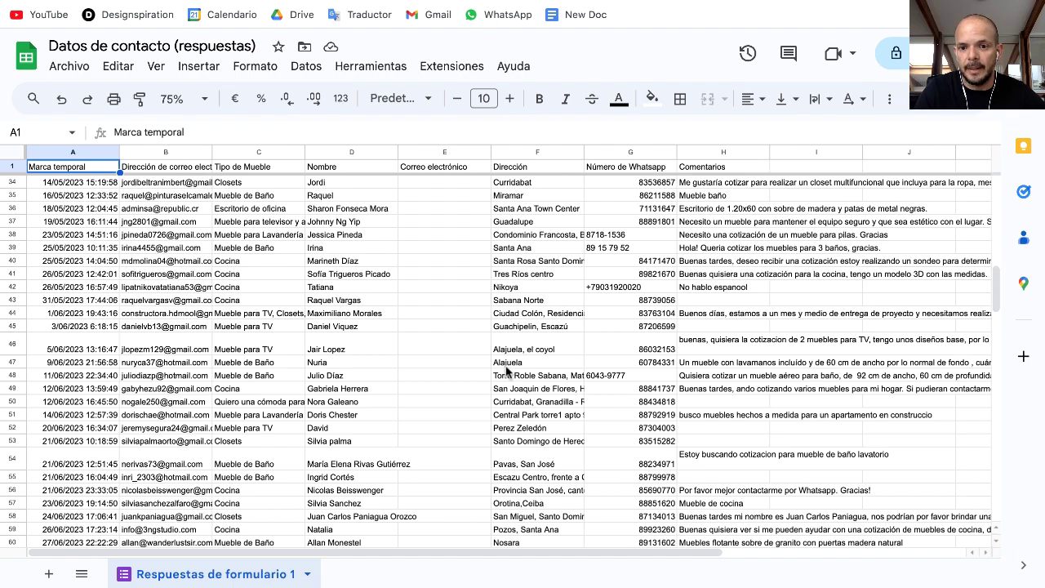
pyautogui.scroll(1, 410, 350)
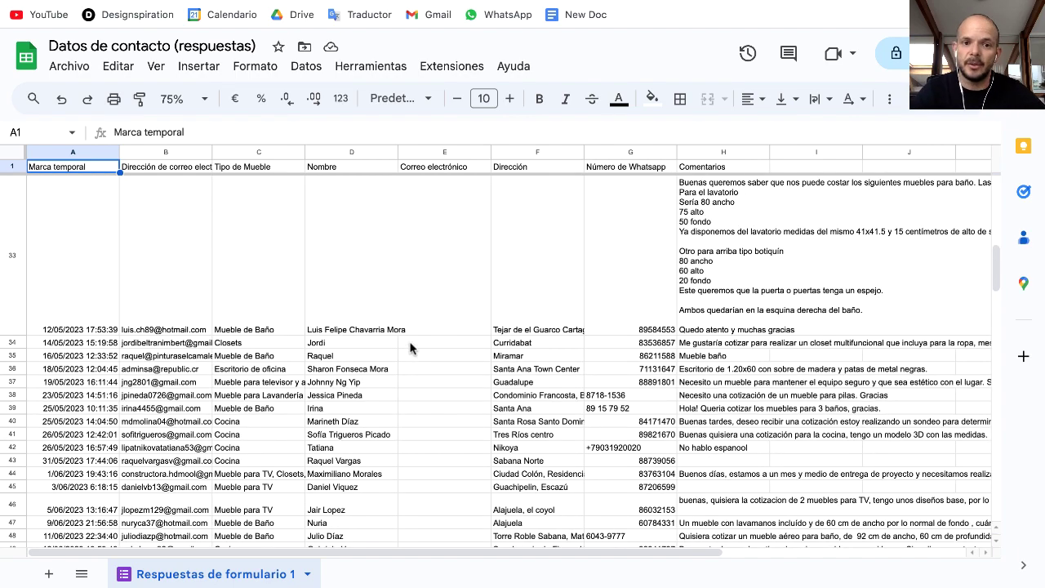
pyautogui.scroll(-4, 407, 347)
pyautogui.scroll(-5, 403, 347)
pyautogui.scroll(15, 403, 347)
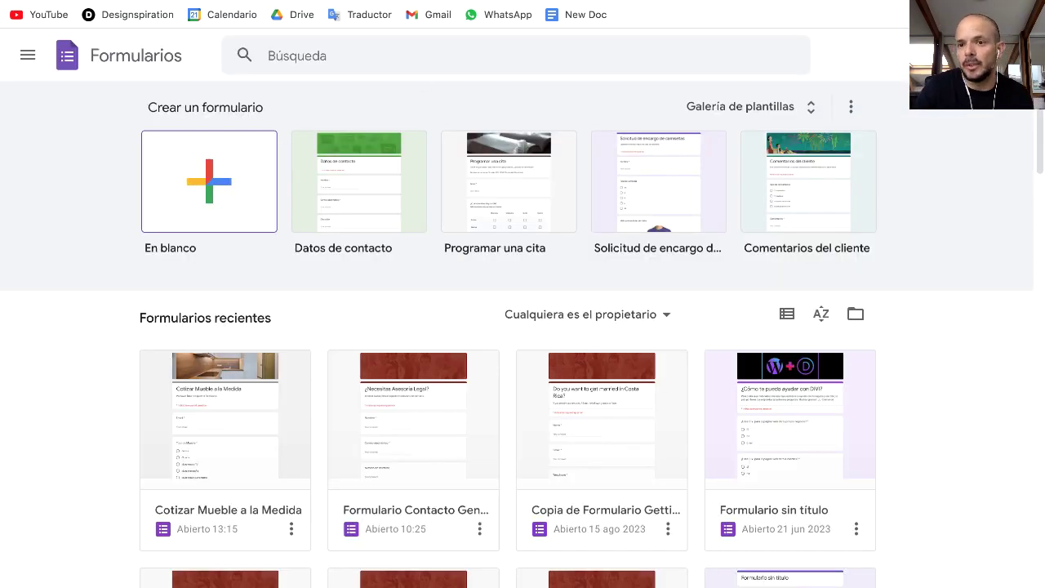
# - Create a new form in Google Forms from the Datos de contacto template
pyautogui.click(1015, 55)
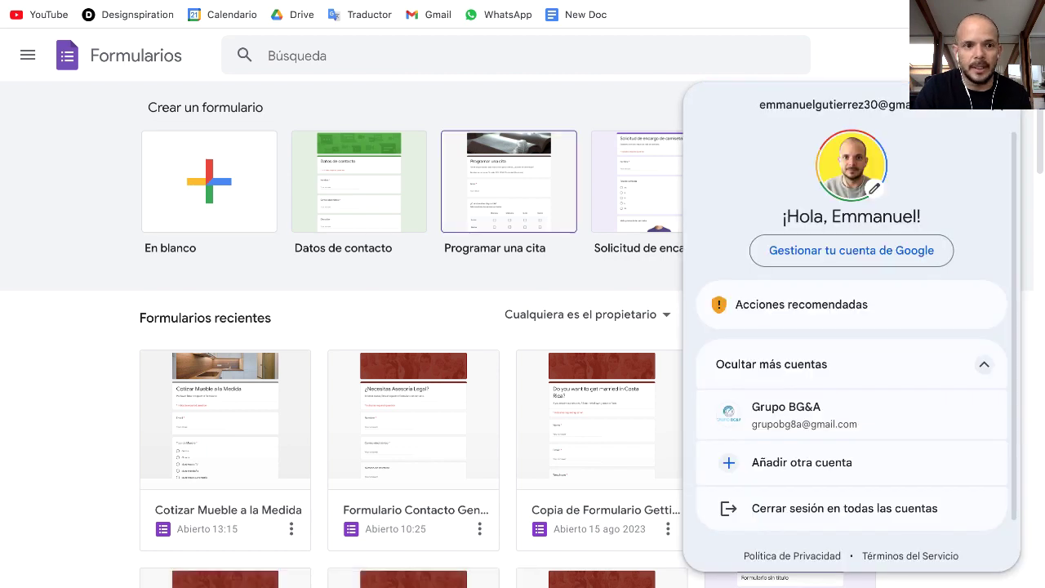
pyautogui.click(119, 30)
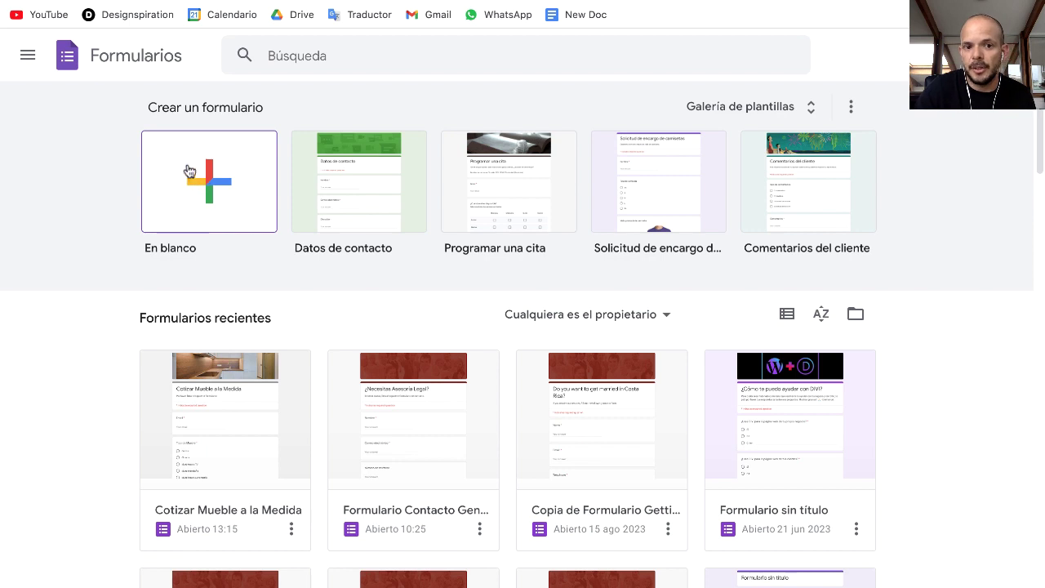
pyautogui.click(350, 189)
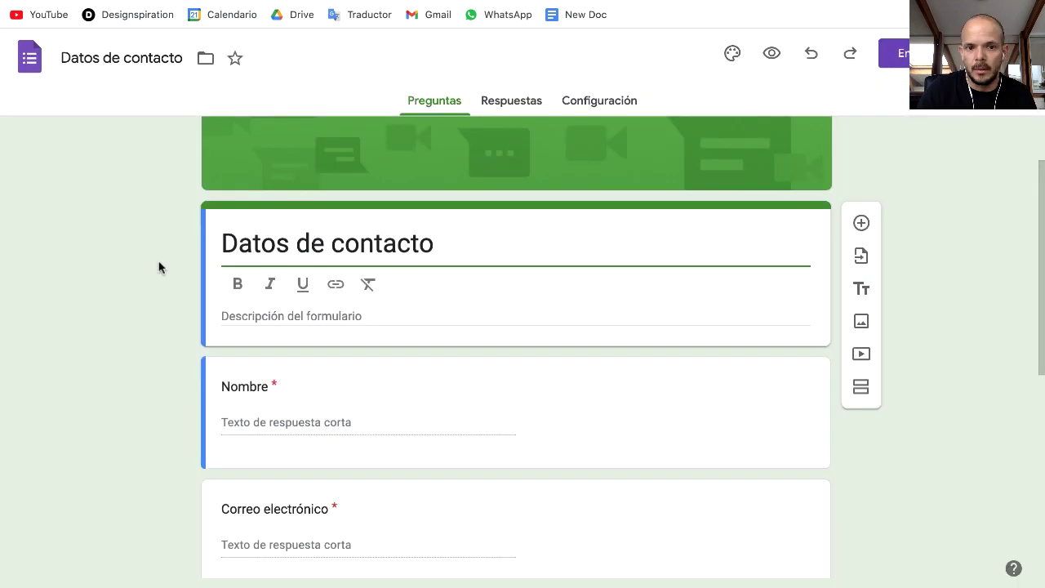
# - Replace the form's title heading with "Cotizar Diseño de Página Web"
pyautogui.click(359, 245)
pyautogui.hotkey('ctrl', 'a')
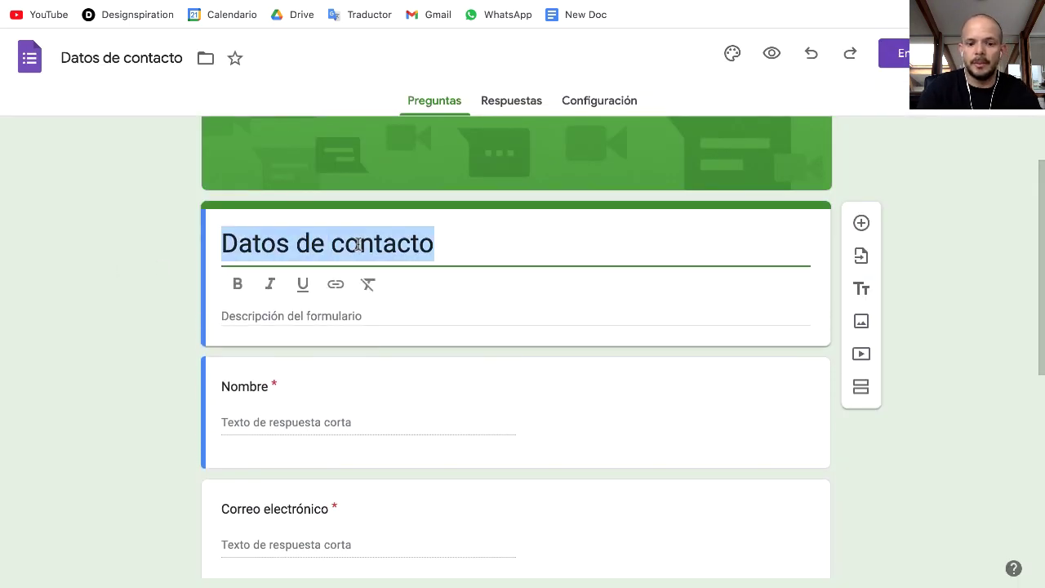
pyautogui.write('Cotiza')
pyautogui.write('car Diseño de Página Web')
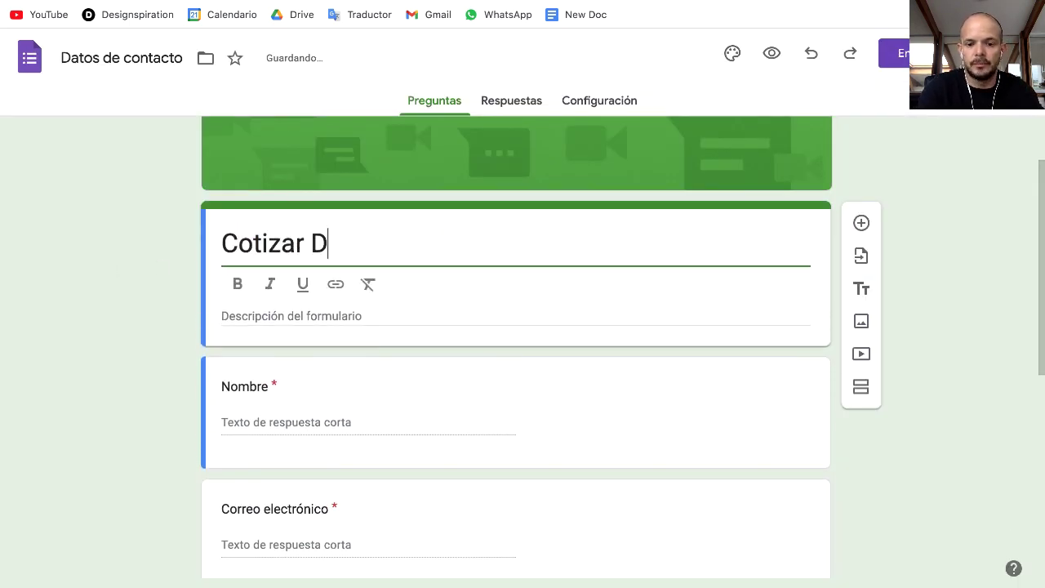
# - Enter "Por favor llena tus datos" as the form's description
pyautogui.click(283, 318)
pyautogui.write('Por favor llena tus datos para')
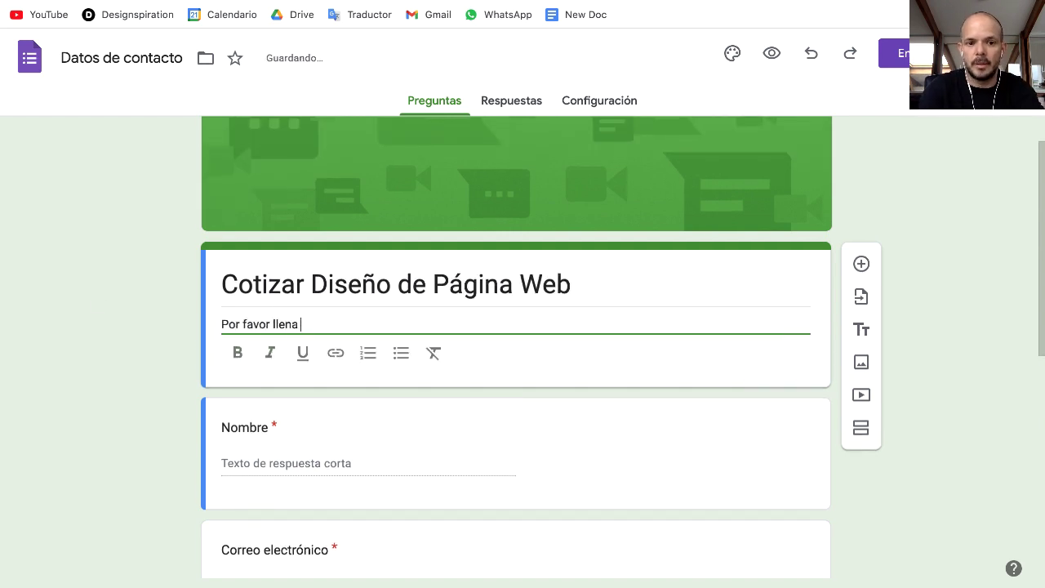
pyautogui.press('BackSpace')
pyautogui.press('BackSpace')
pyautogui.press('BackSpace')
pyautogui.press('BackSpace')
pyautogui.press('BackSpace')
pyautogui.click(140, 373)
# - Delete the Dirección question from the form
pyautogui.scroll(-5, 139, 373)
pyautogui.scroll(-2, 155, 333)
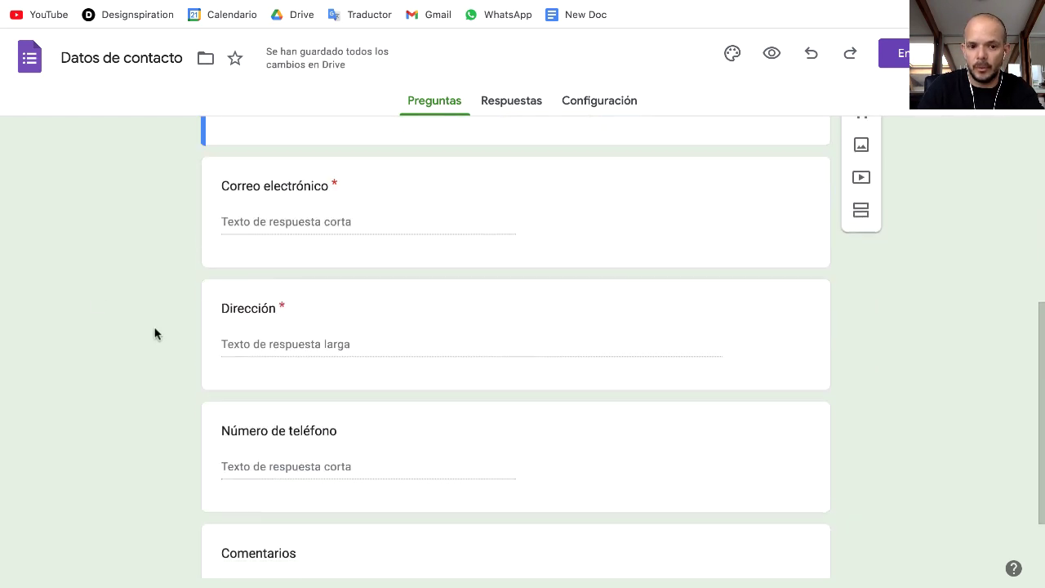
pyautogui.click(761, 308)
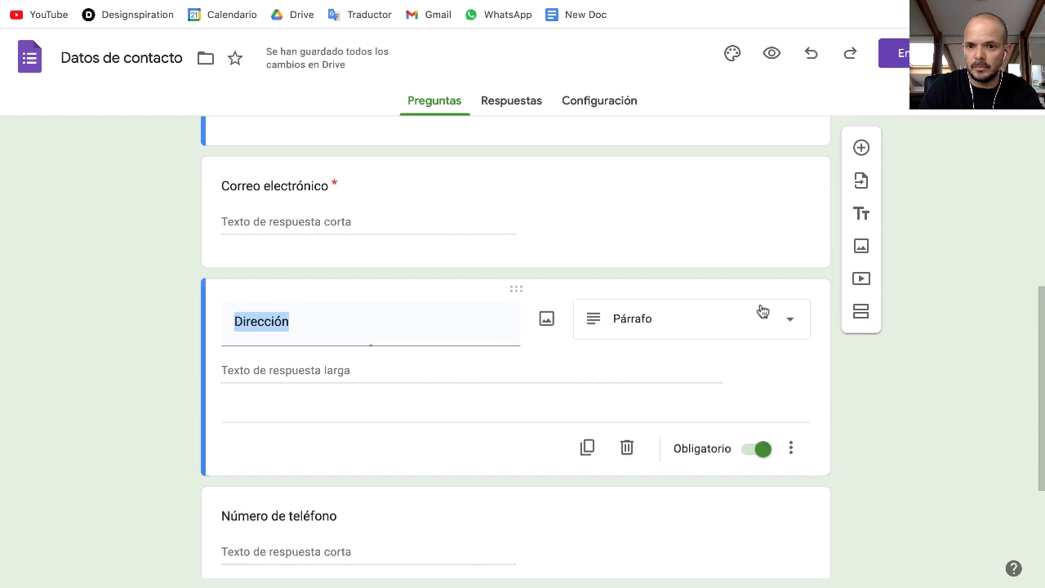
pyautogui.click(626, 483)
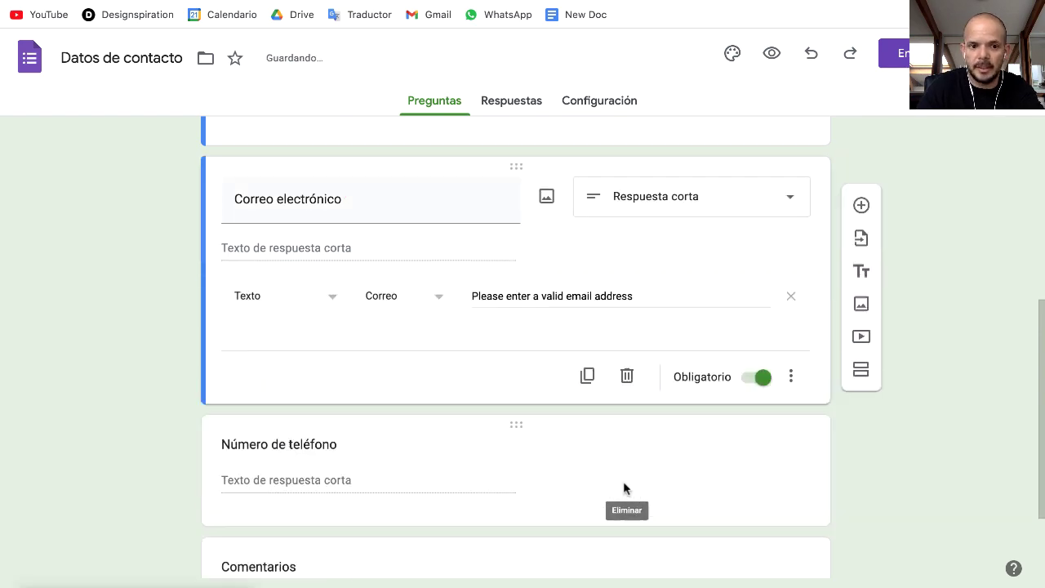
# - Rename the "Número de teléfono" question to "Número de Whastapp"
pyautogui.scroll(4, 136, 324)
pyautogui.scroll(-5, 137, 325)
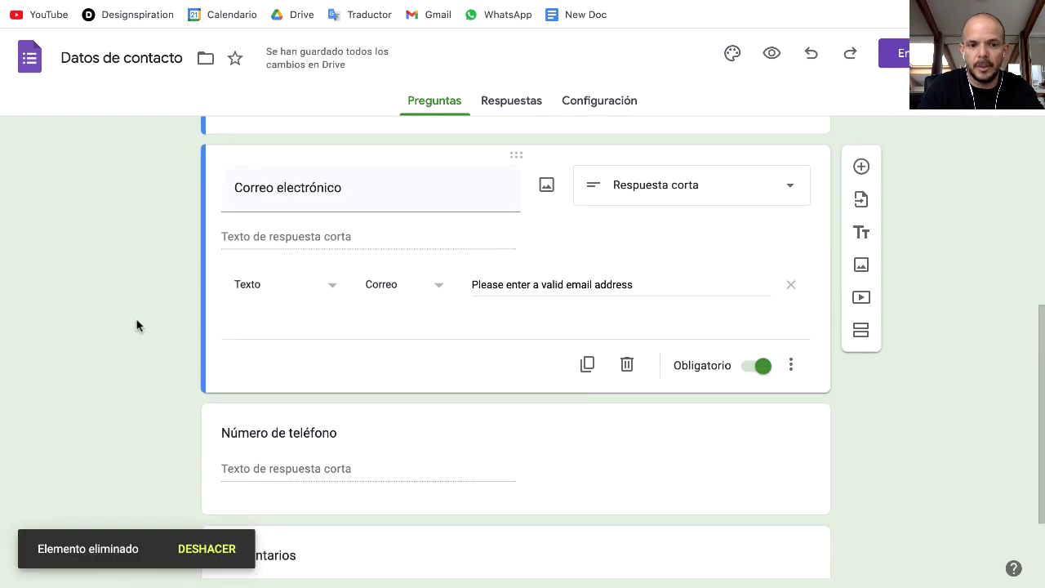
pyautogui.click(353, 321)
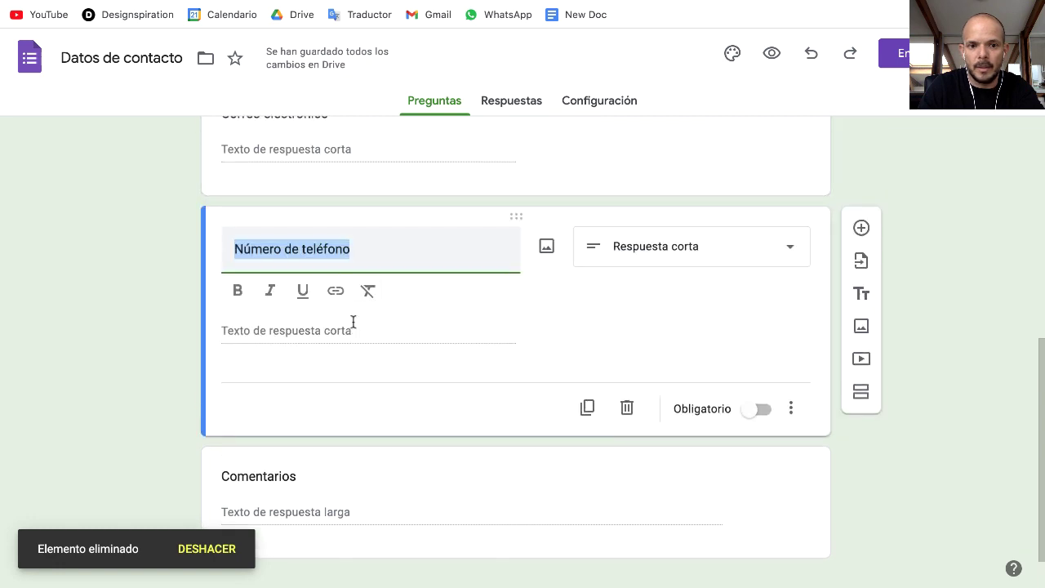
pyautogui.click(390, 248)
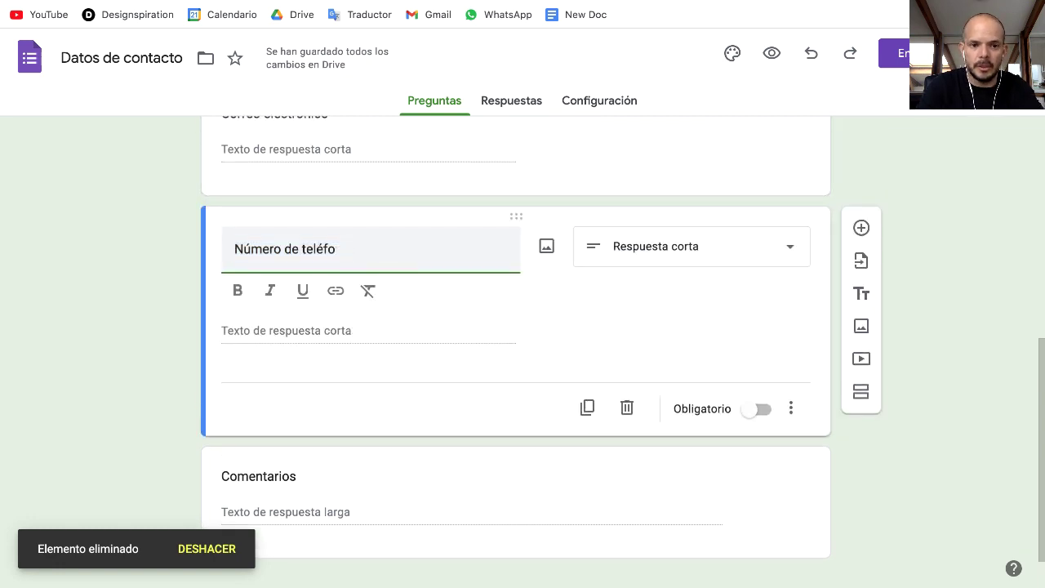
pyautogui.press('BackSpace')
pyautogui.press('BackSpace')
pyautogui.press('BackSpace')
pyautogui.press('BackSpace')
pyautogui.press('BackSpace')
pyautogui.press('BackSpace')
pyautogui.write('Whastapp')
pyautogui.click(93, 269)
pyautogui.scroll(4, 100, 283)
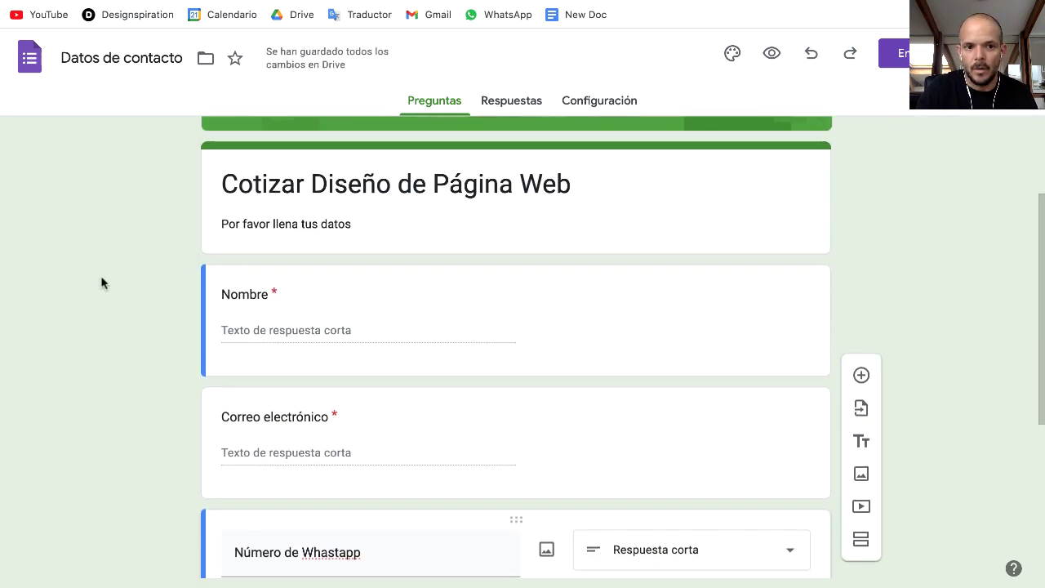
pyautogui.scroll(-1, 309, 322)
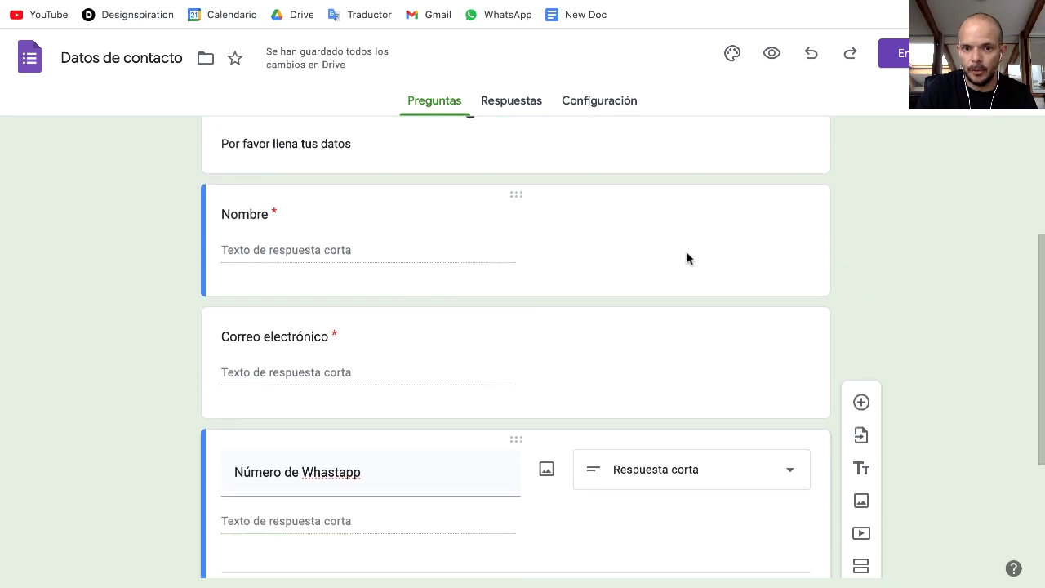
pyautogui.scroll(-3, 689, 259)
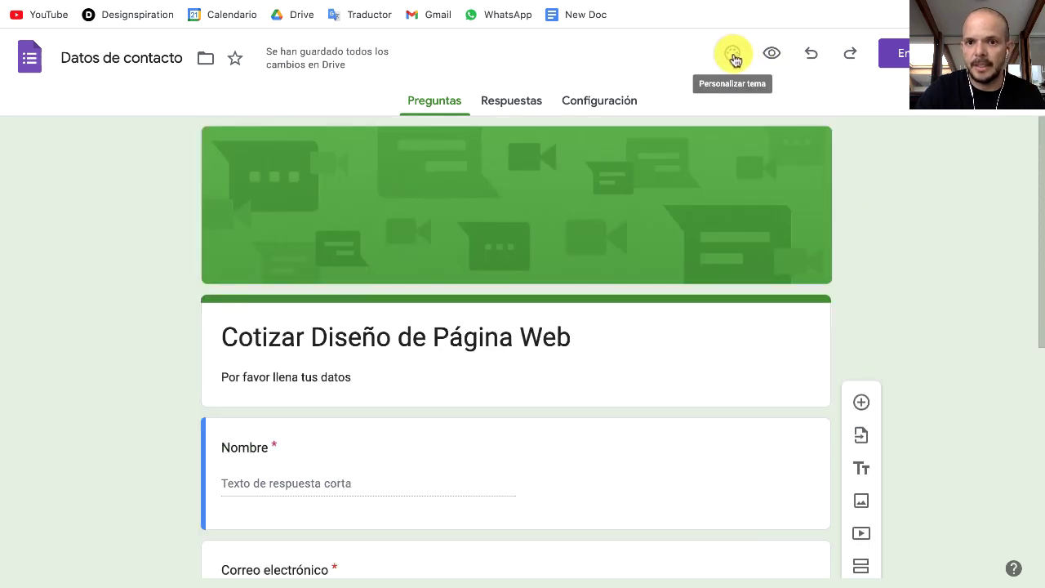
# - Set the form theme to a custom black colour with the medium grey #d9d9d9 background
pyautogui.click(732, 53)
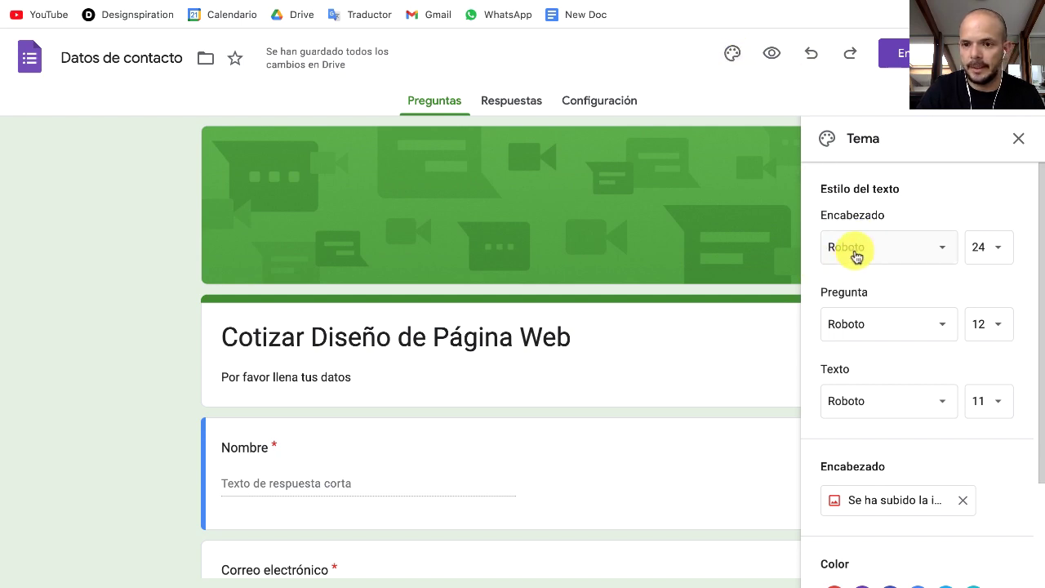
pyautogui.scroll(-3, 857, 255)
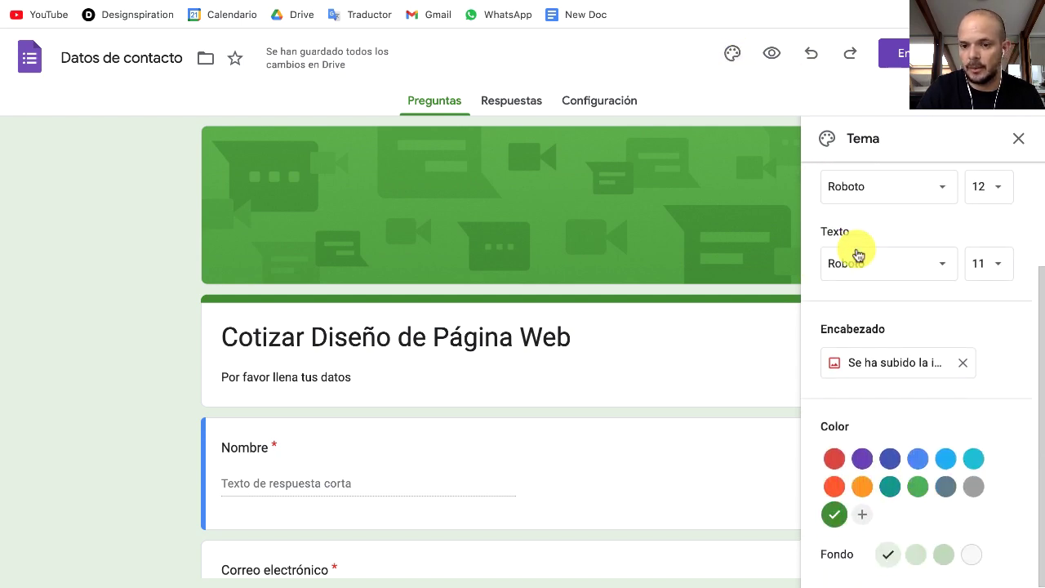
pyautogui.click(861, 515)
pyautogui.click(841, 428)
pyautogui.click(959, 496)
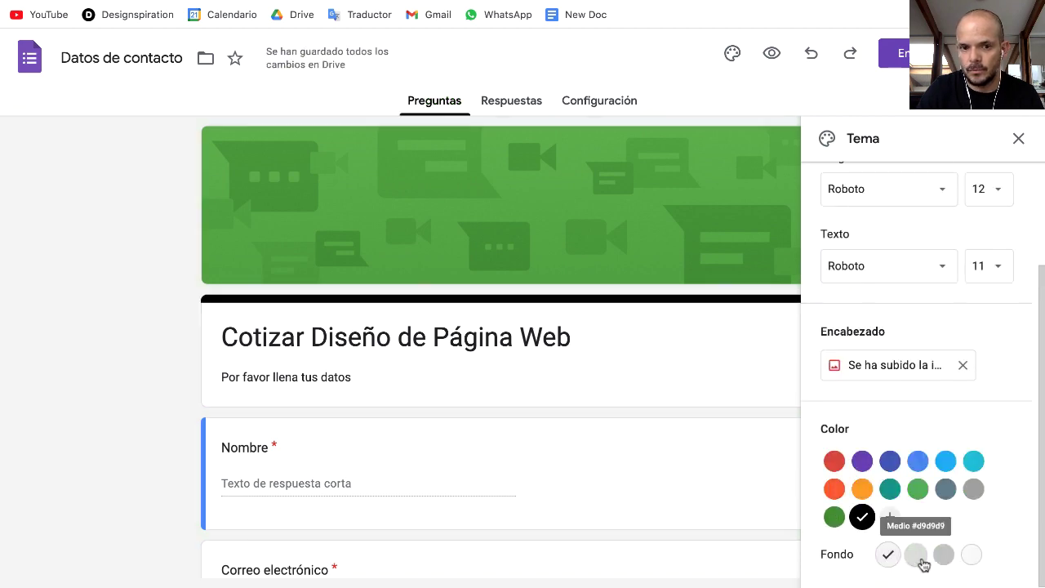
pyautogui.click(916, 555)
# - Set the theme's heading font to Montserrat Negrita and the question font to Montserrat
pyautogui.scroll(3, 890, 327)
pyautogui.click(874, 249)
pyautogui.scroll(-3, 877, 253)
pyautogui.click(904, 277)
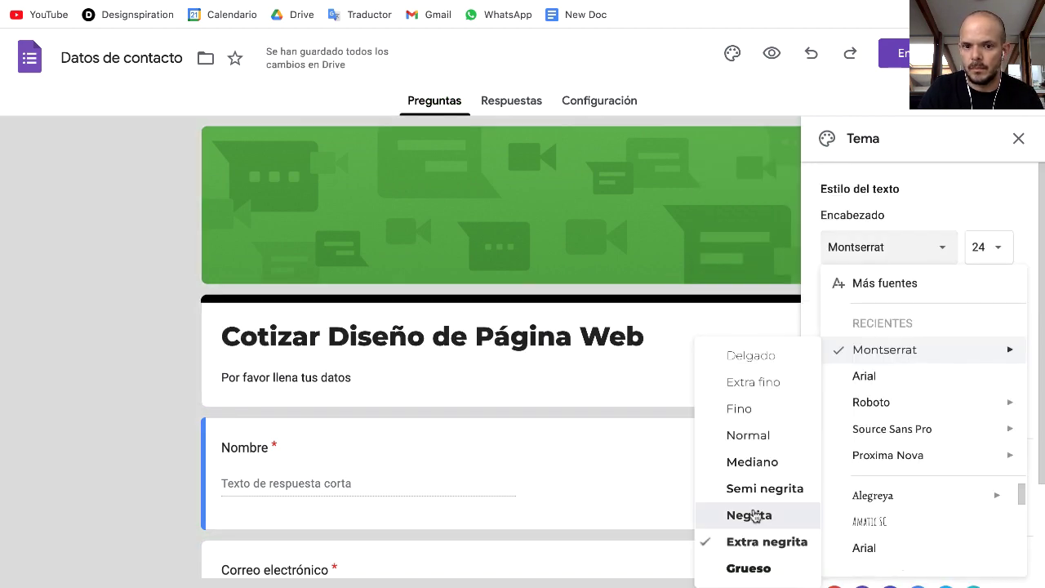
pyautogui.click(725, 514)
pyautogui.click(819, 329)
pyautogui.click(856, 429)
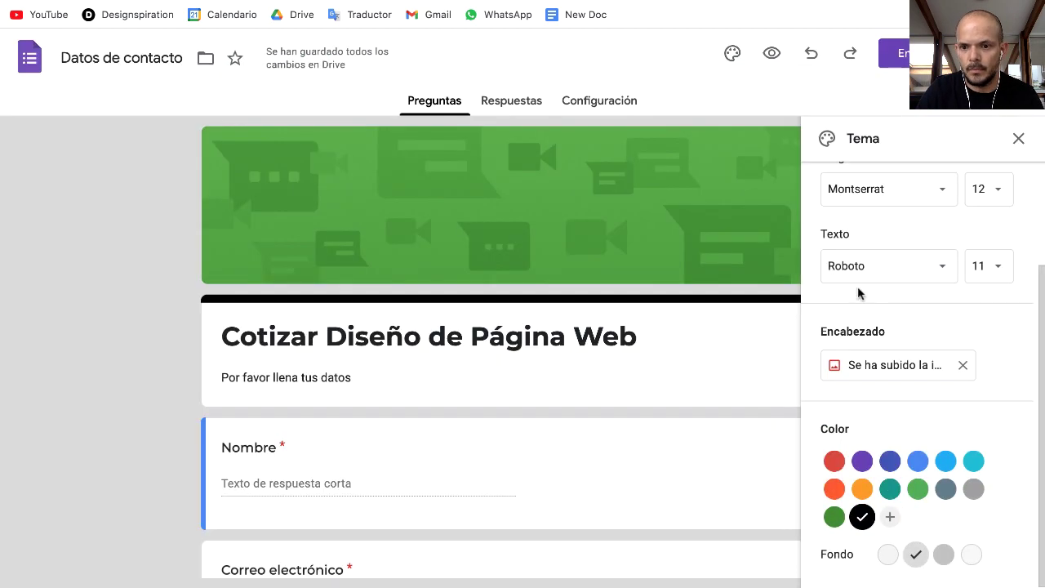
# - Open the theme's header image selection, browse the Trabajo y escuela images, and switch to uploading an own image
pyautogui.click(939, 369)
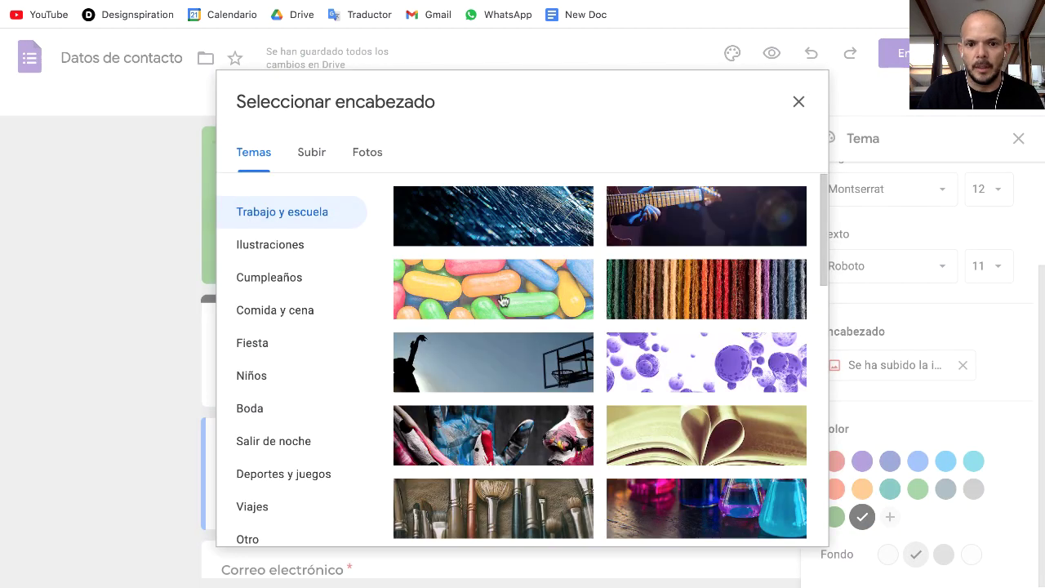
pyautogui.scroll(-4, 510, 302)
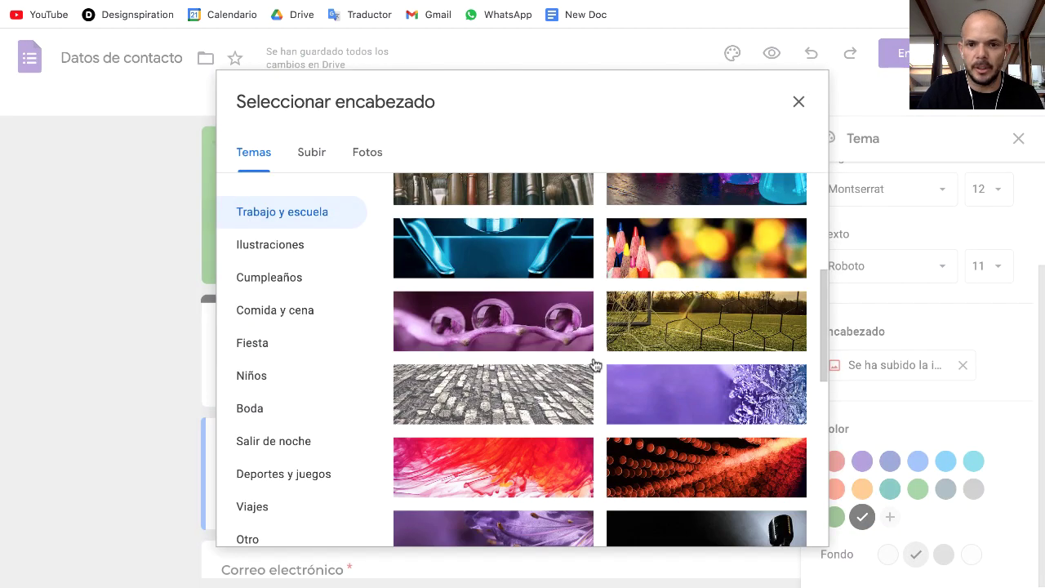
pyautogui.scroll(4, 596, 365)
pyautogui.click(307, 159)
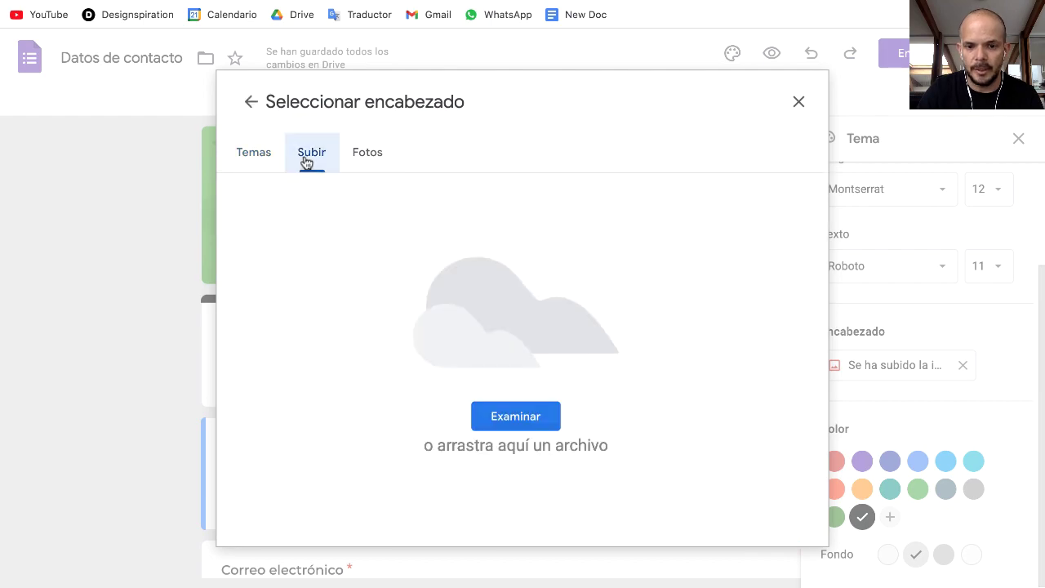
pyautogui.click(368, 154)
pyautogui.click(311, 155)
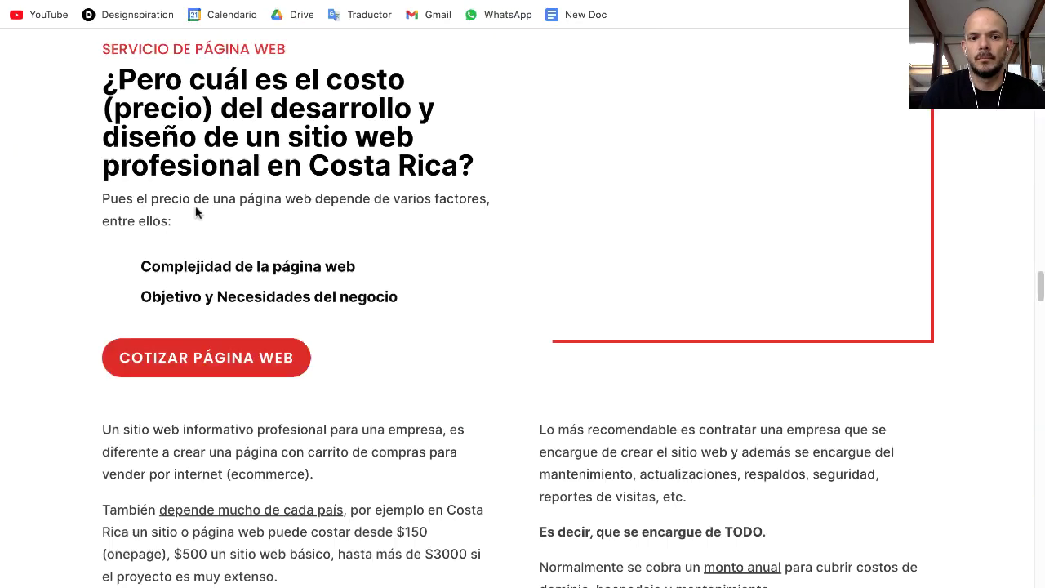
# - Capture the web page mockup image from the website's "Servicio de página web" section and upload the screenshot as the form's header image
pyautogui.scroll(-10, 837, 369)
pyautogui.scroll(12, 837, 369)
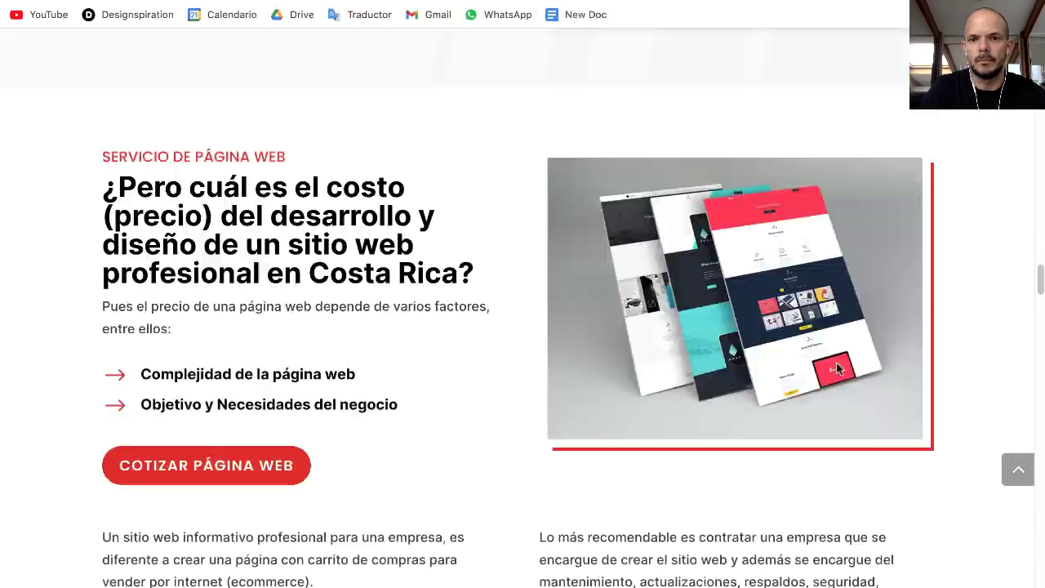
pyautogui.press('super+shift+4')
pyautogui.moveTo(553, 101); pyautogui.dragTo(991, 385)
pyautogui.moveTo(1012, 541); pyautogui.dragTo(366, 15)
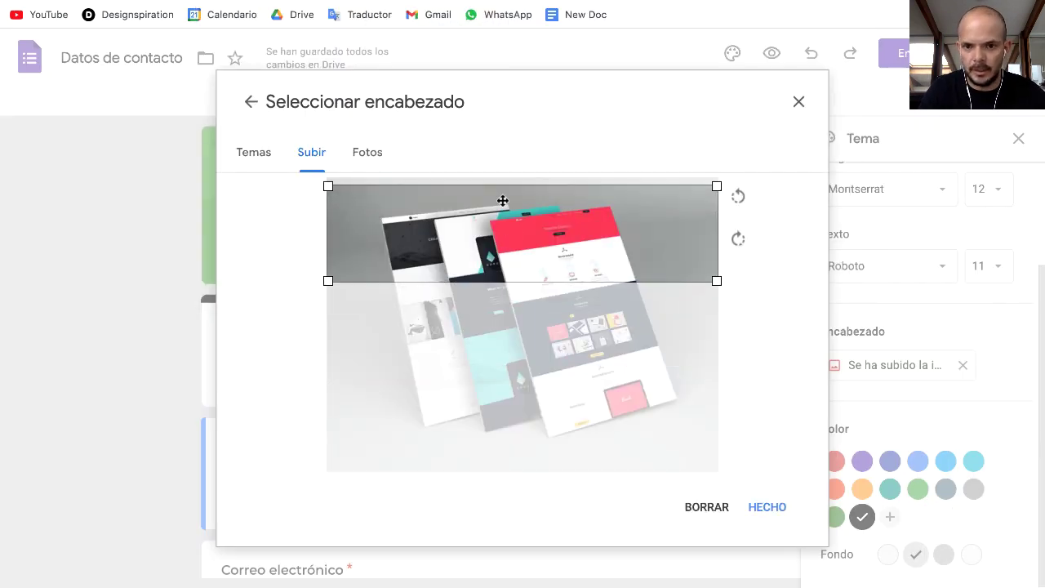
# - Move the crop area to the upper edge of the mockup image and apply it as the form's header
pyautogui.moveTo(584, 228); pyautogui.dragTo(570, 205)
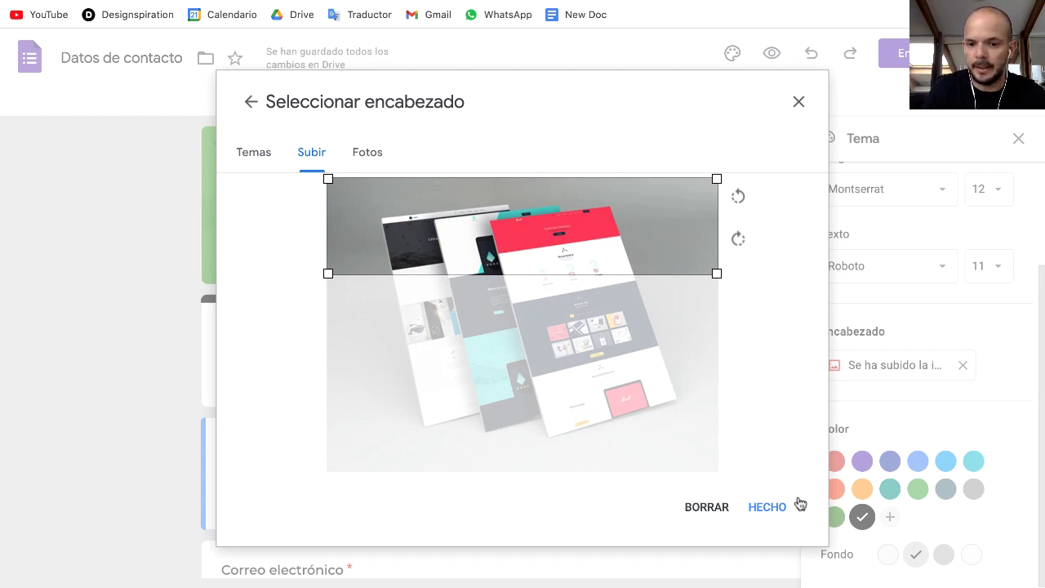
pyautogui.click(759, 508)
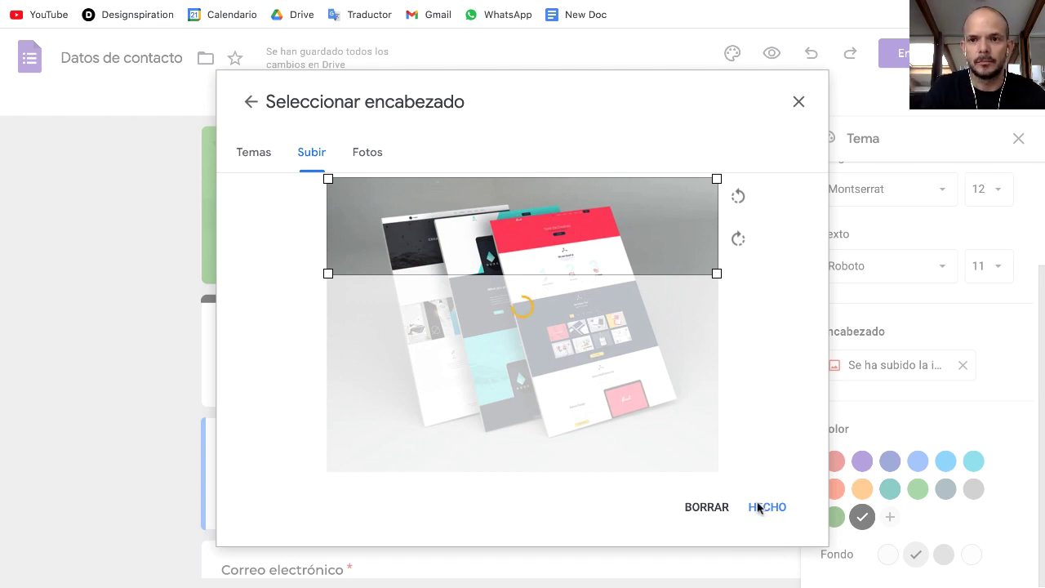
pyautogui.click(642, 527)
pyautogui.click(760, 508)
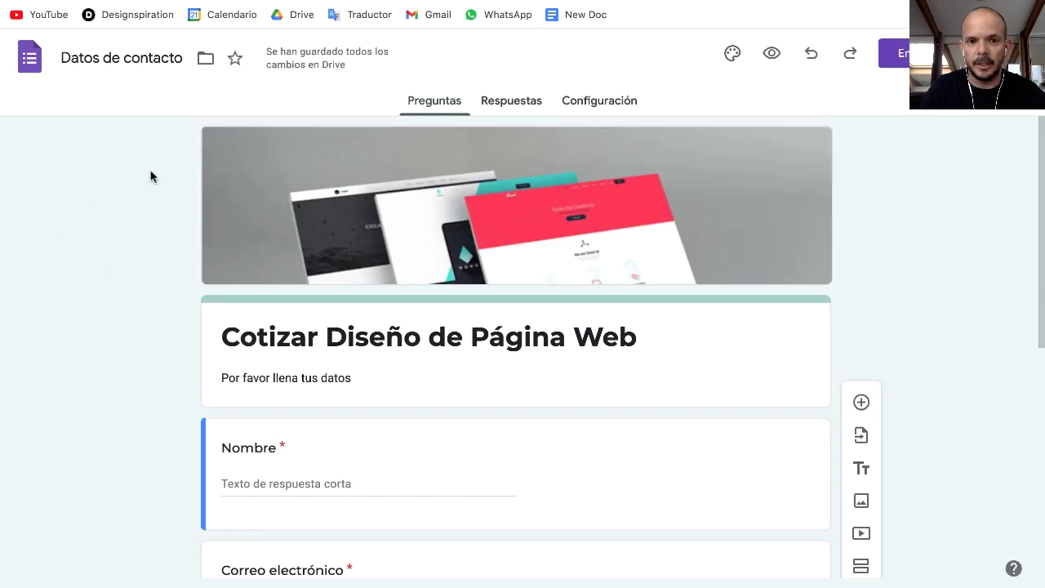
# - Link the form's responses to a new spreadsheet named "Datos de contacto (respuestas)"
pyautogui.click(513, 104)
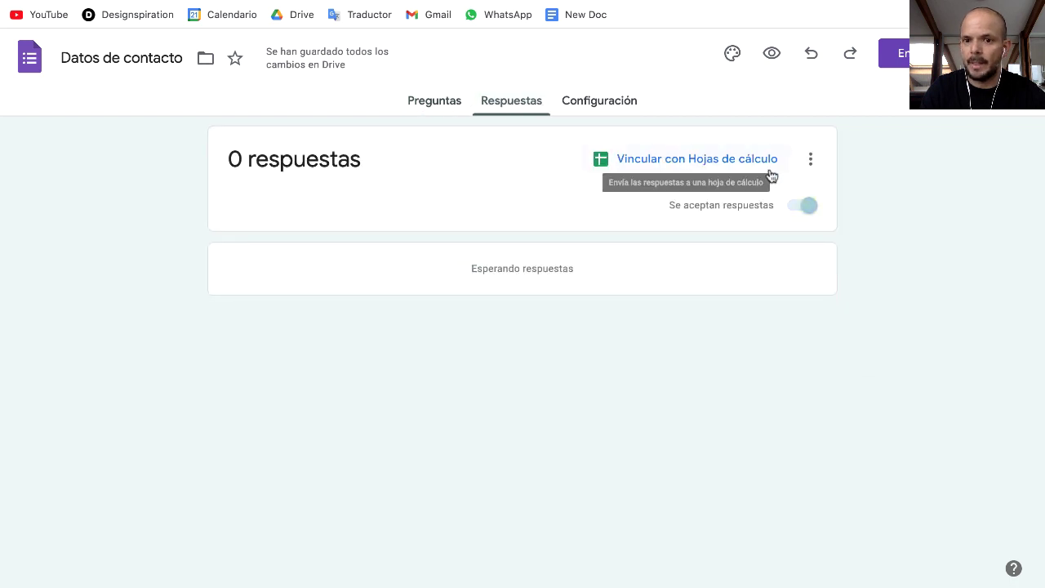
pyautogui.click(725, 163)
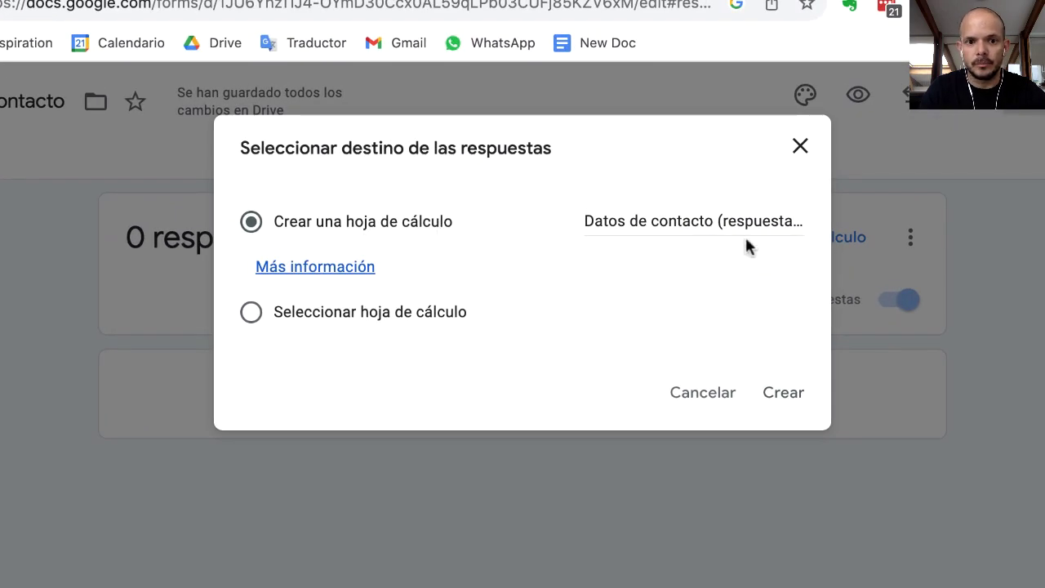
pyautogui.click(774, 395)
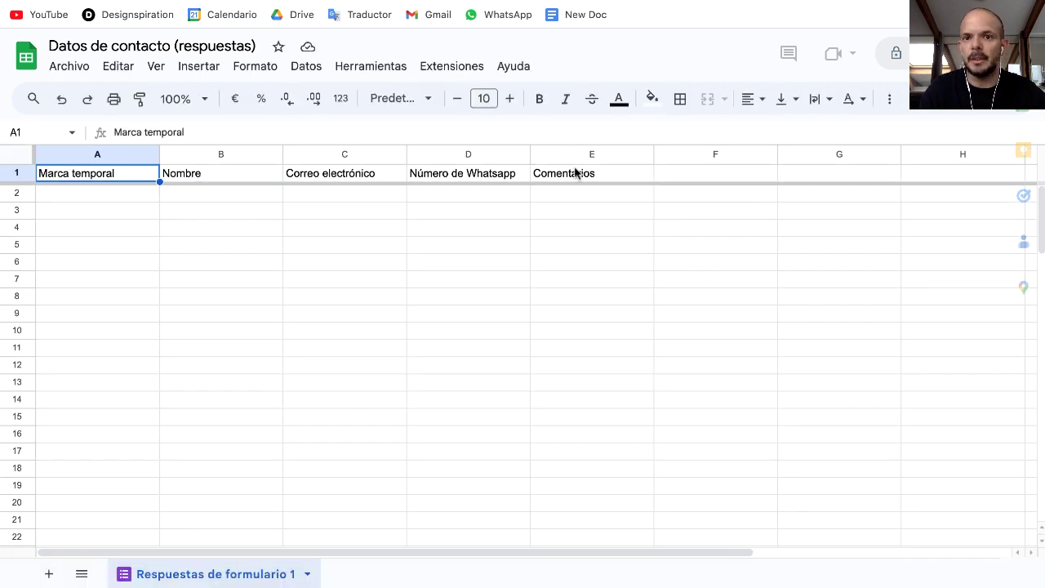
# - Return to the form and turn on e-mail notifications for new responses
pyautogui.hotkey('ctrl', 'pageup')
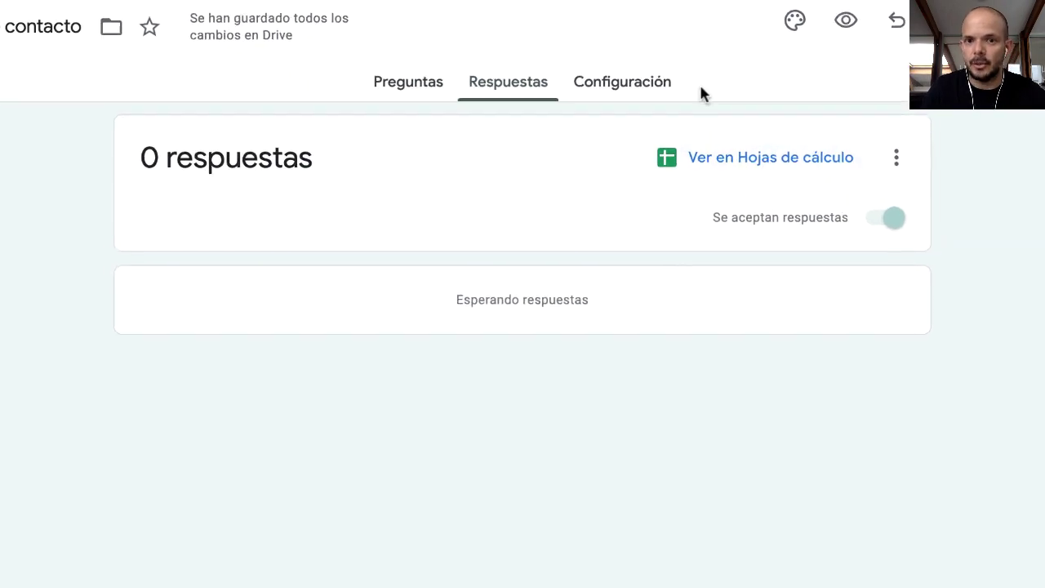
pyautogui.click(895, 157)
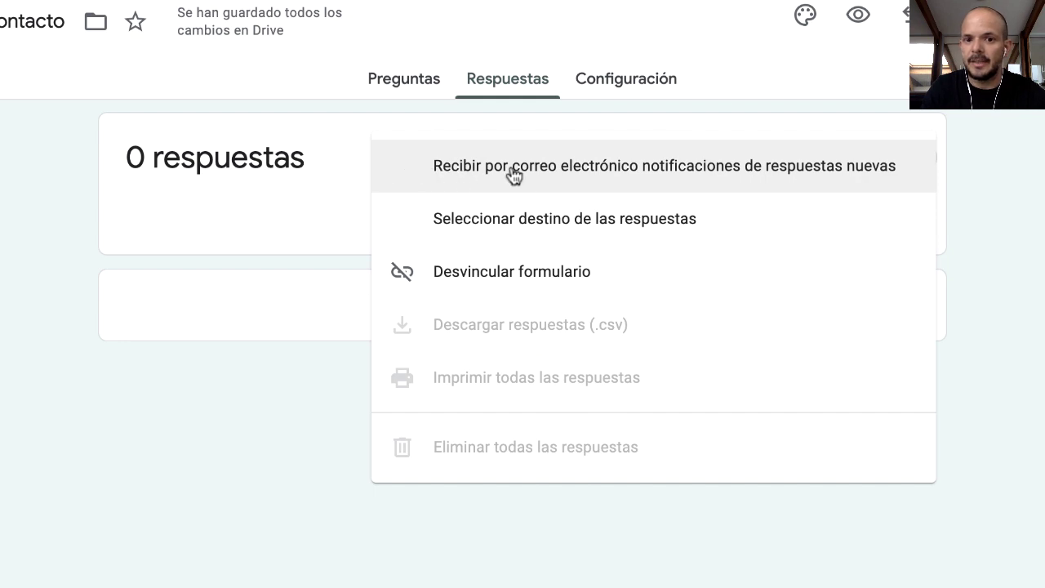
pyautogui.click(777, 180)
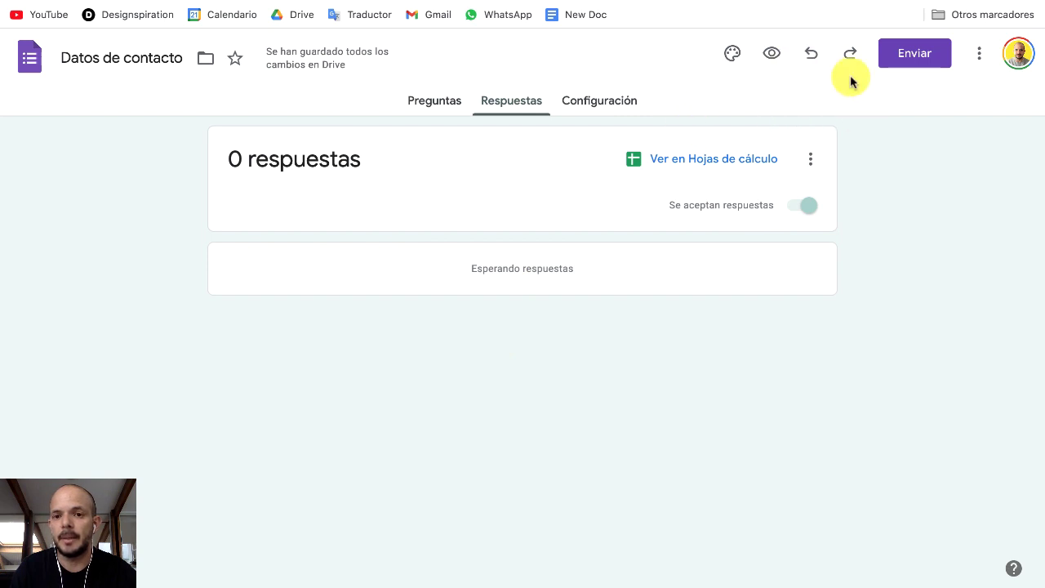
# - Open the form's sending options, view the link option, and switch to the HTML embed code
pyautogui.click(913, 49)
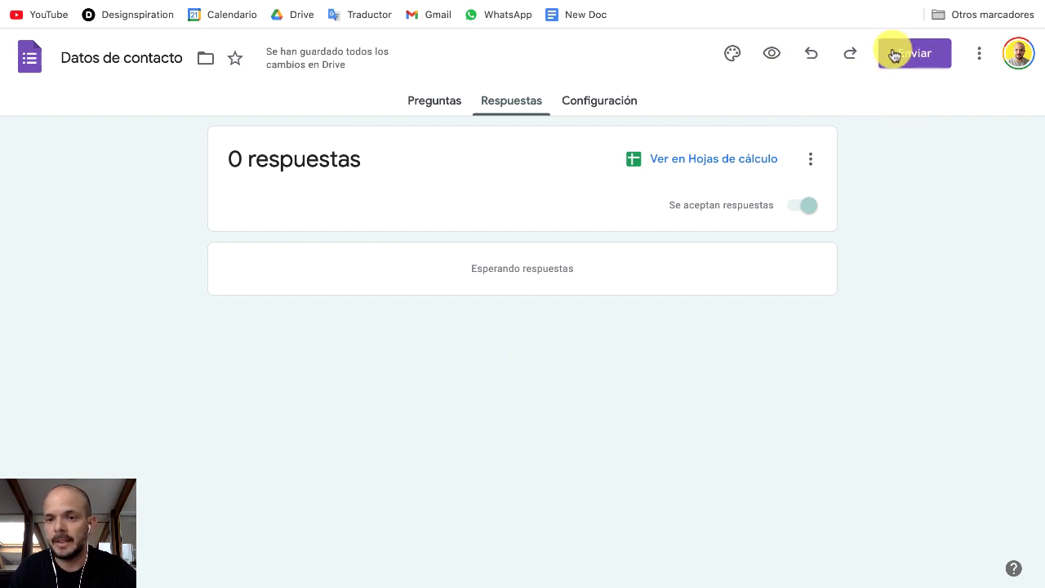
pyautogui.click(915, 57)
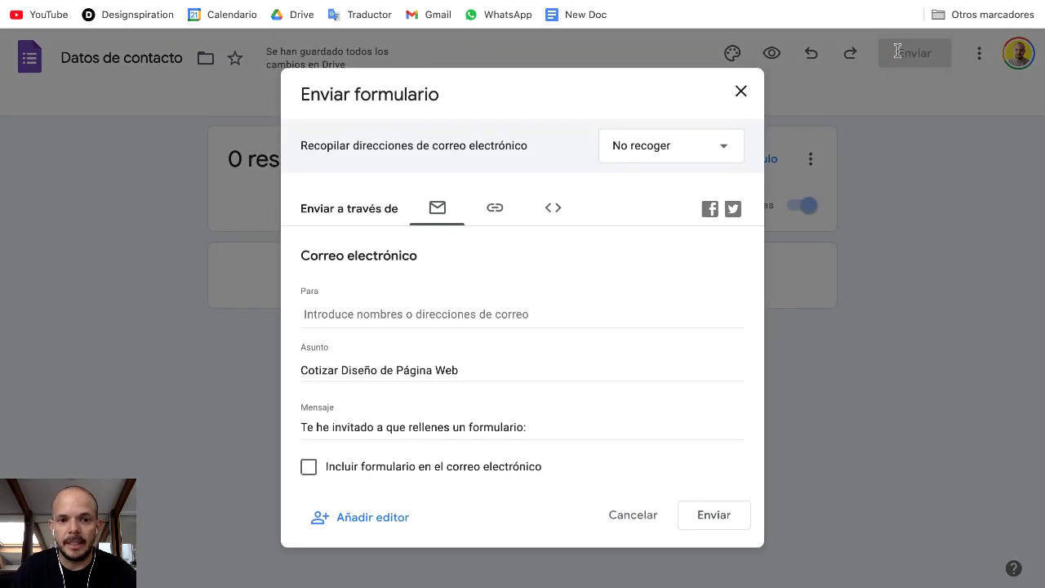
pyautogui.click(494, 210)
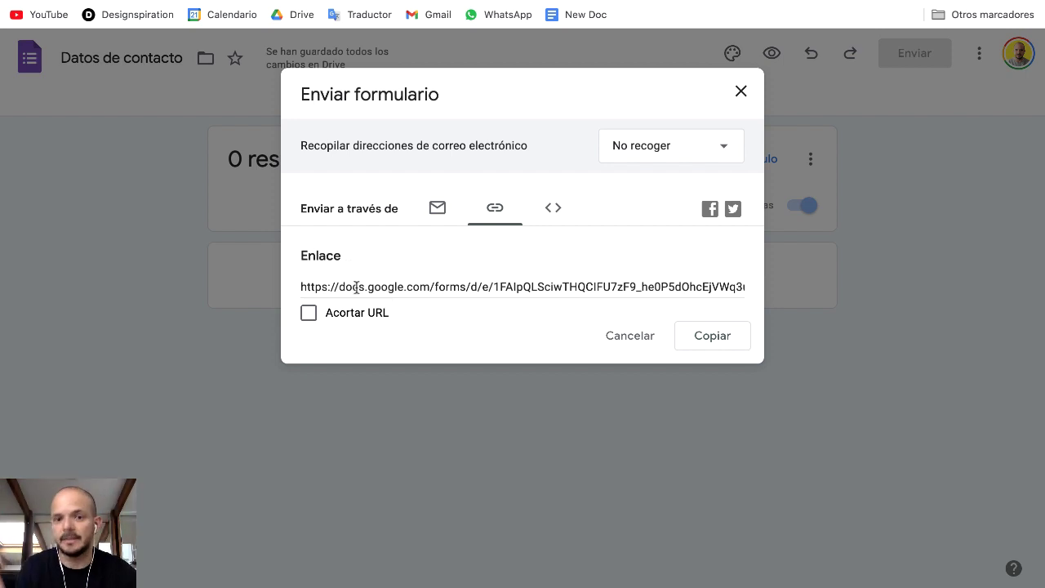
pyautogui.click(553, 207)
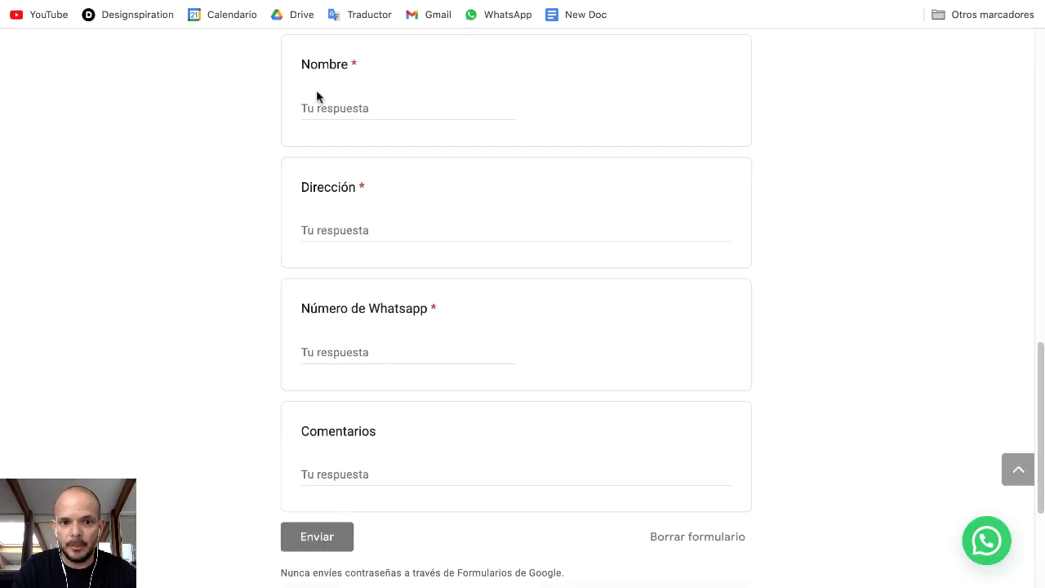
# - Examine the "Cotiza Tu Mueble a la Medida" web page as an example of an embedded Google form
pyautogui.scroll(15, 316, 90)
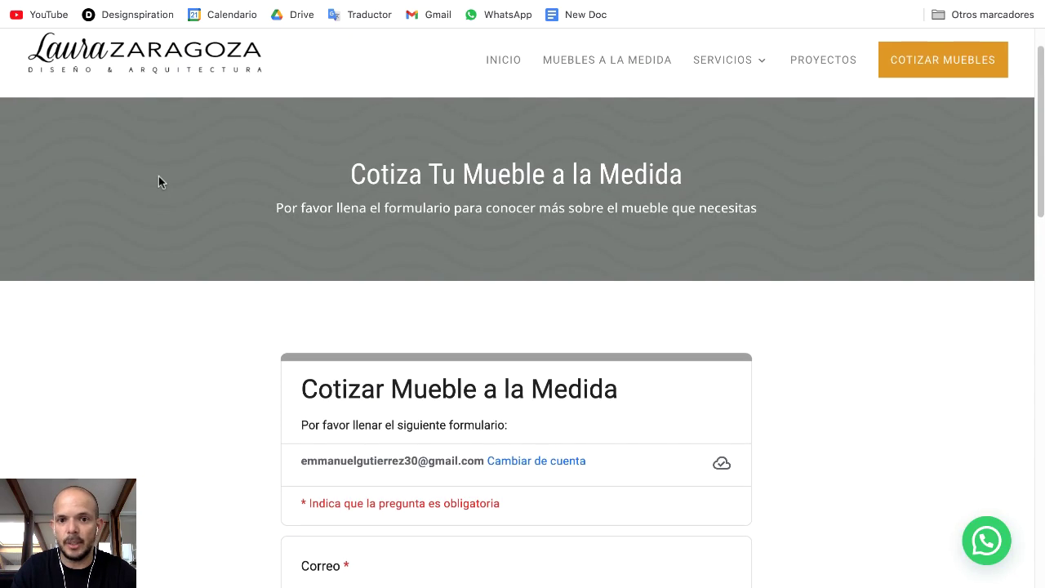
pyautogui.scroll(-8, 201, 193)
pyautogui.scroll(6, 202, 193)
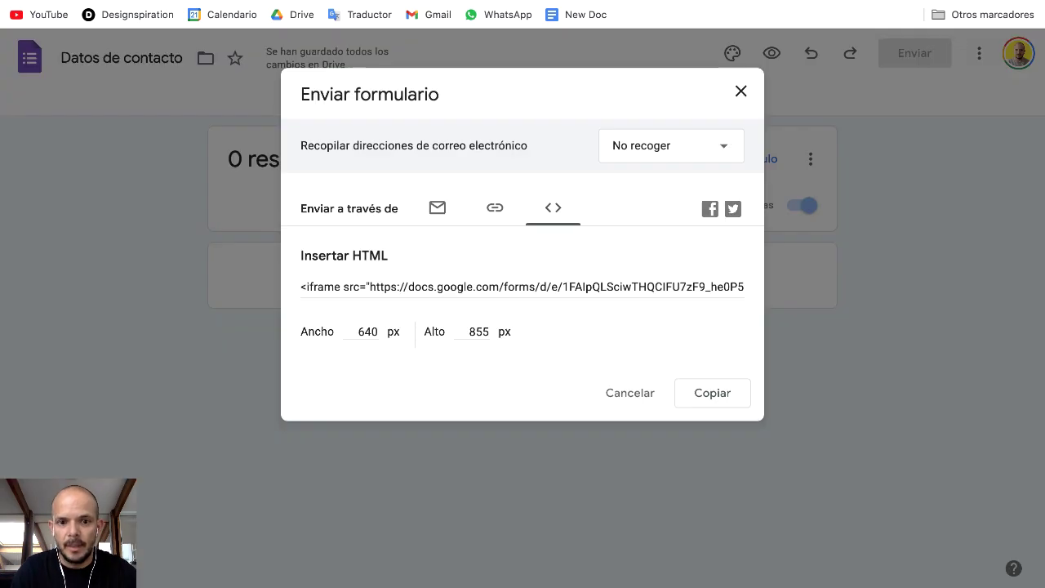
# - Set the embedded form's height to 999 px and copy its iframe code
pyautogui.click(360, 341)
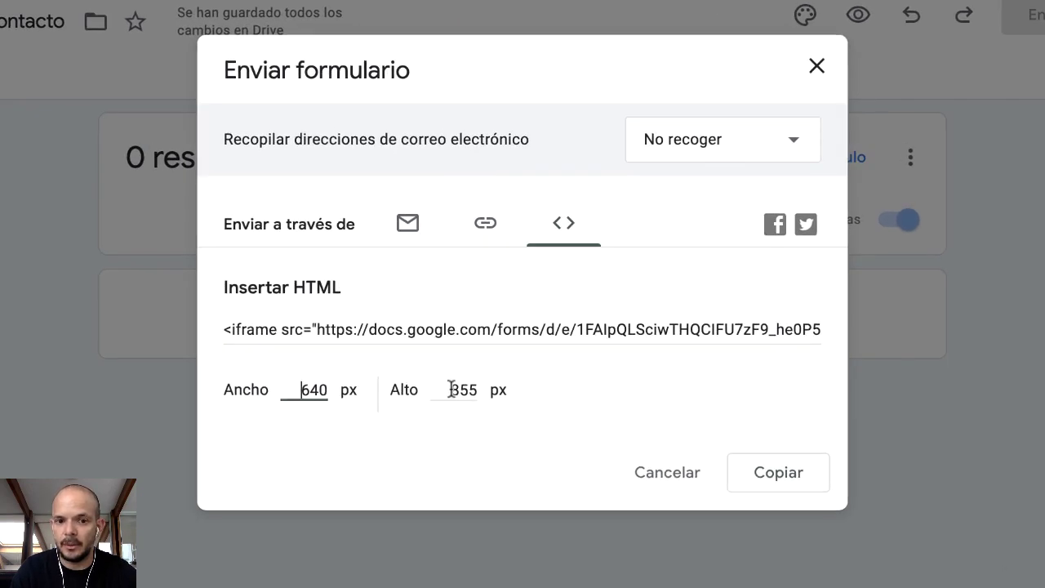
pyautogui.moveTo(451, 390); pyautogui.dragTo(485, 392)
pyautogui.write('999')
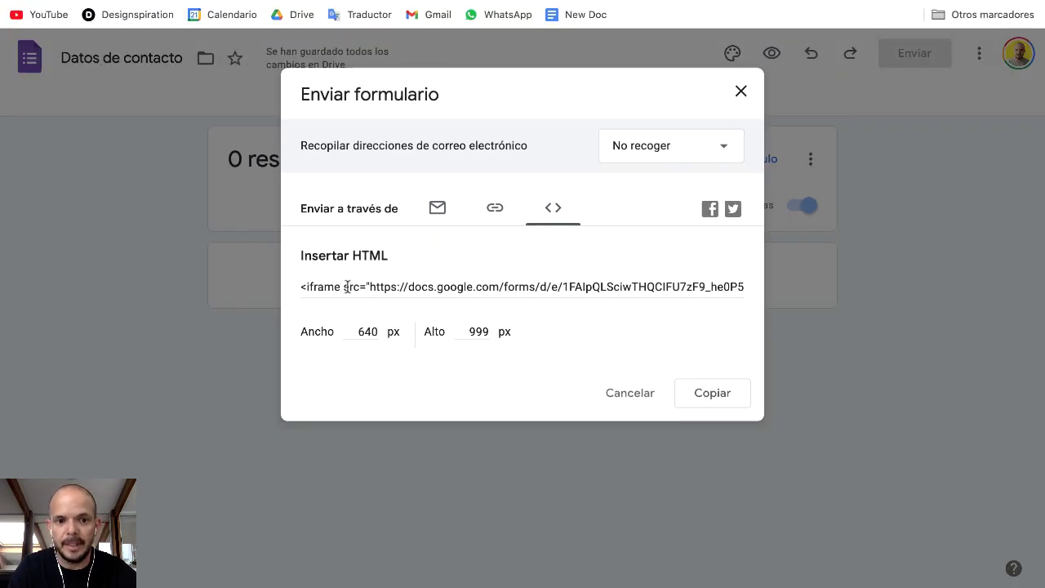
pyautogui.click(347, 287)
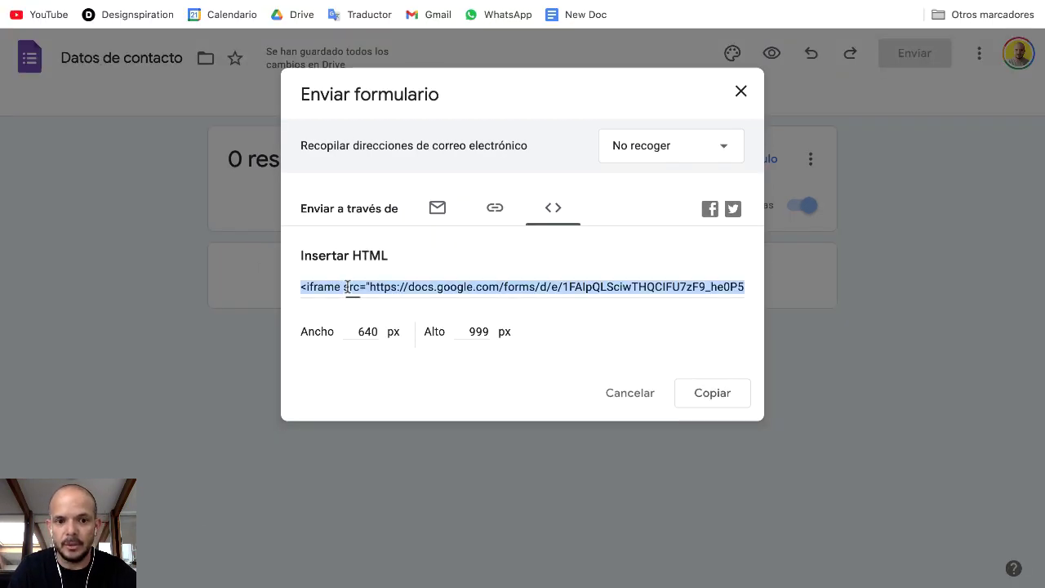
pyautogui.hotkey('ctrl', 'c')
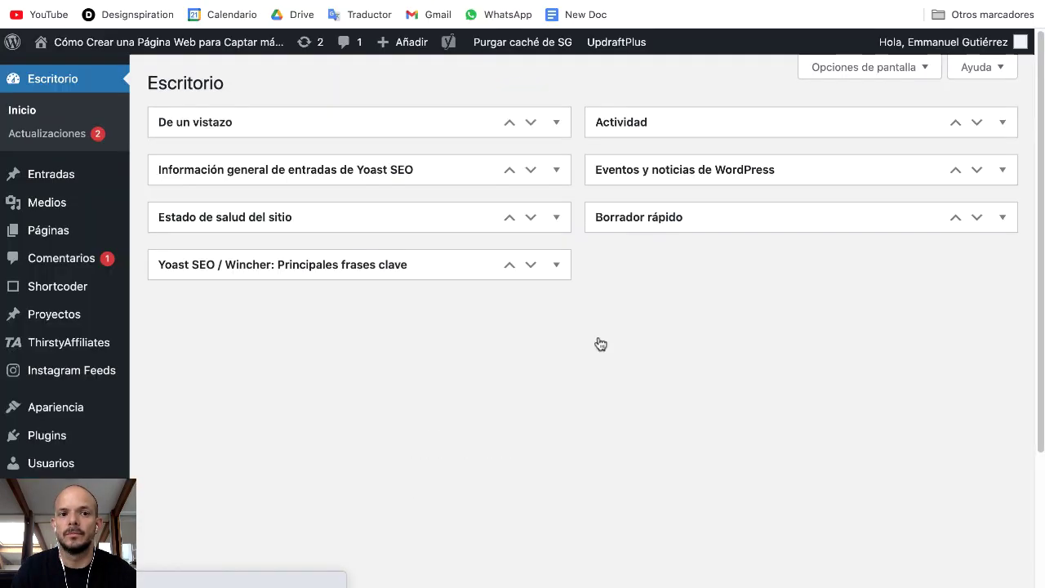
# - Switch to WordPress, publish a new page titled "Cotizar Página Web", and view the page
pyautogui.moveTo(402, 41)
pyautogui.click(386, 133)
pyautogui.write('Cotizar Página Web')
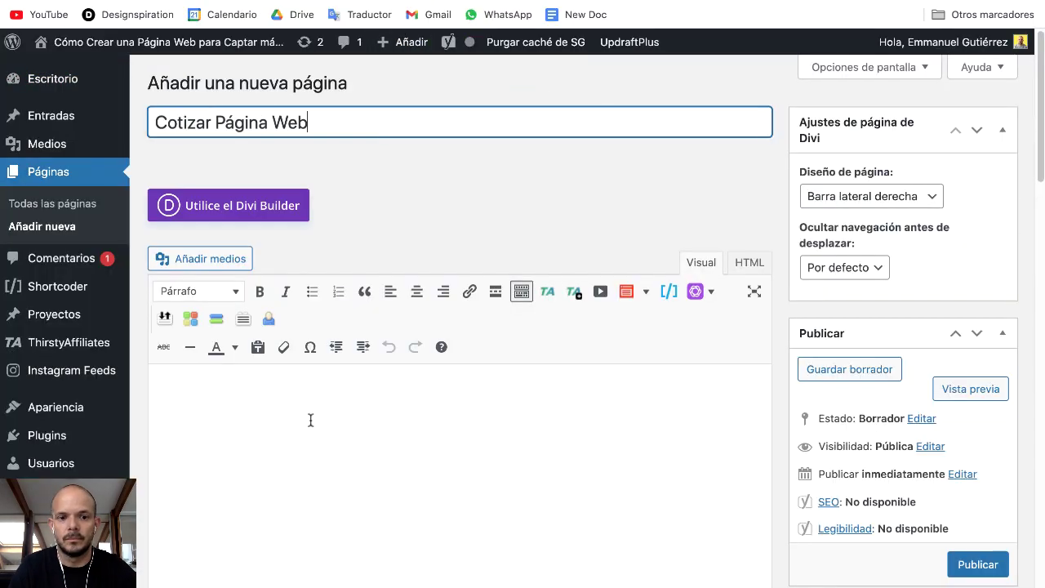
pyautogui.click(310, 419)
pyautogui.click(972, 567)
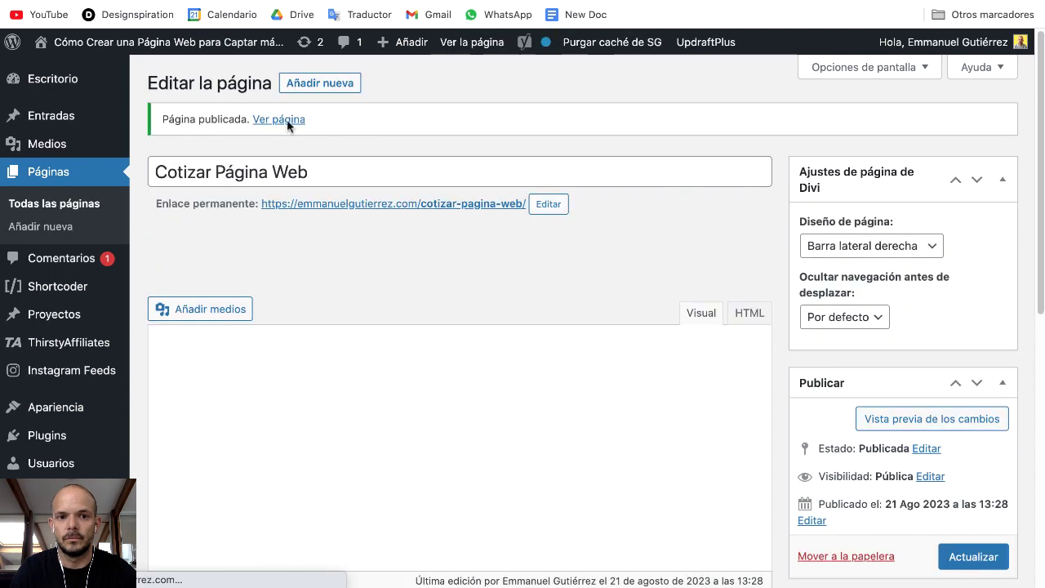
pyautogui.click(289, 127)
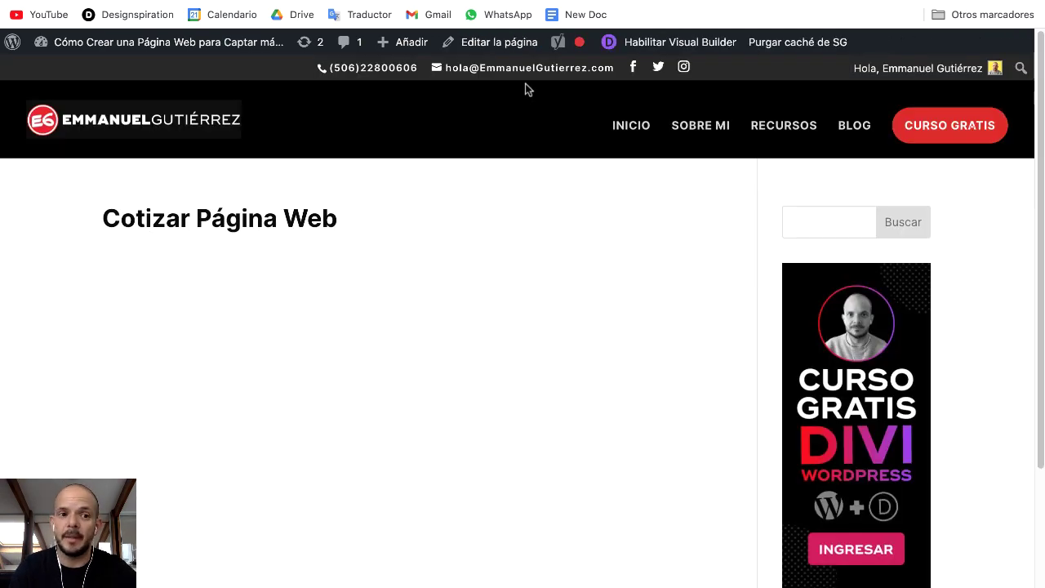
# - Enable the Visual Builder, start the page from scratch, and insert a single-column row
pyautogui.click(633, 49)
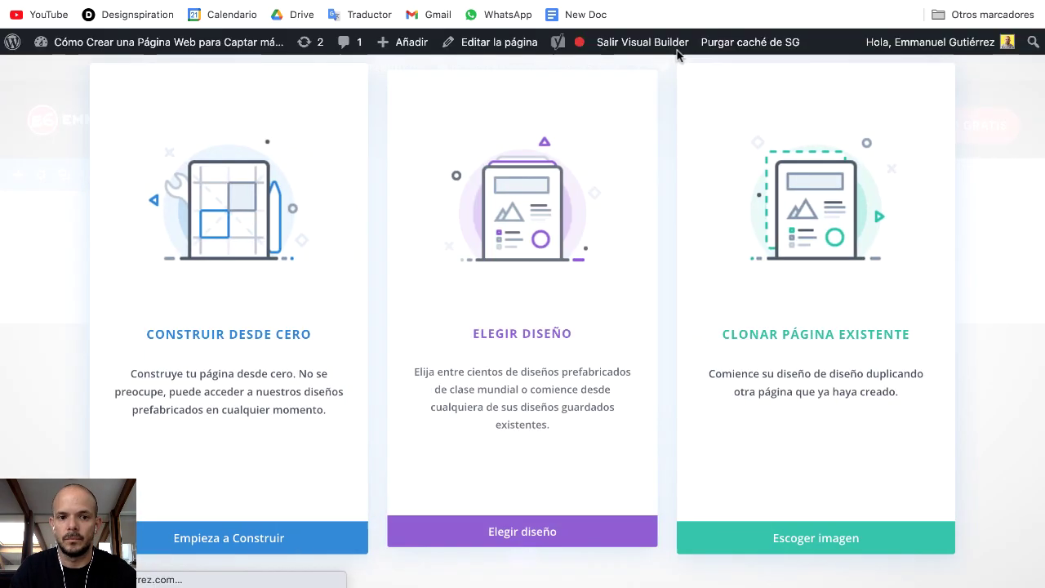
pyautogui.click(209, 196)
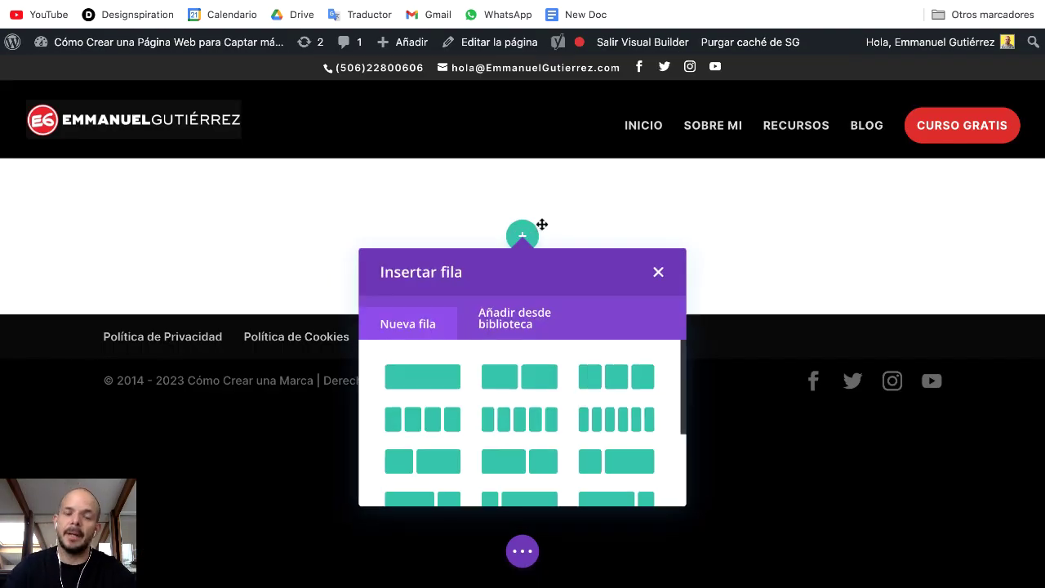
pyautogui.click(422, 376)
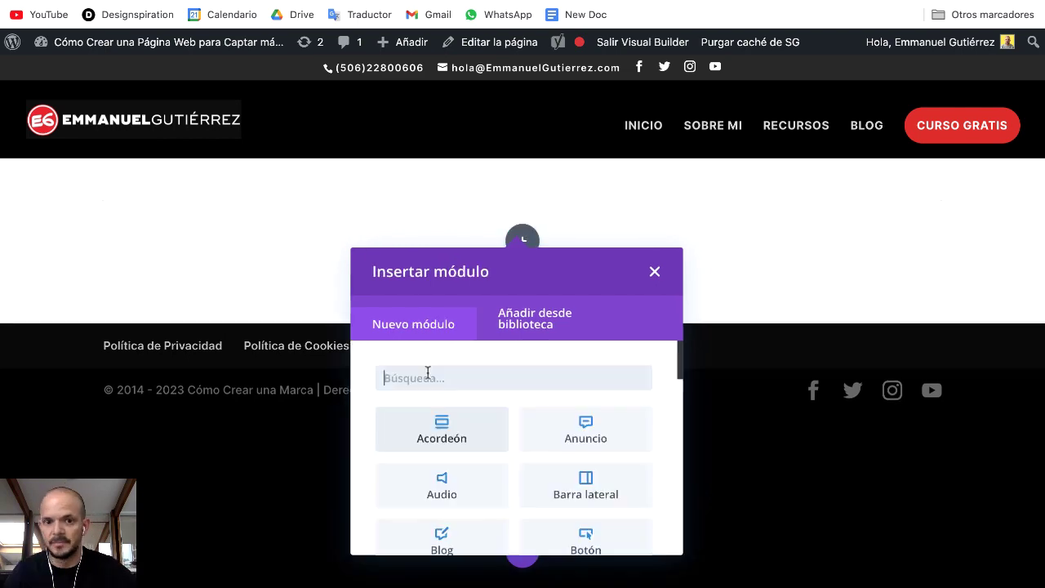
# - Add a text module with the heading "Cotizar Página Web" and the line "Por favor llena el siguiente formulario" below it
pyautogui.click(522, 490)
pyautogui.hotkey('ctrl', 'a')
pyautogui.write('Cotizar Página Web')
pyautogui.press('Return')
pyautogui.write('Por favor llena el siguiente formulario')
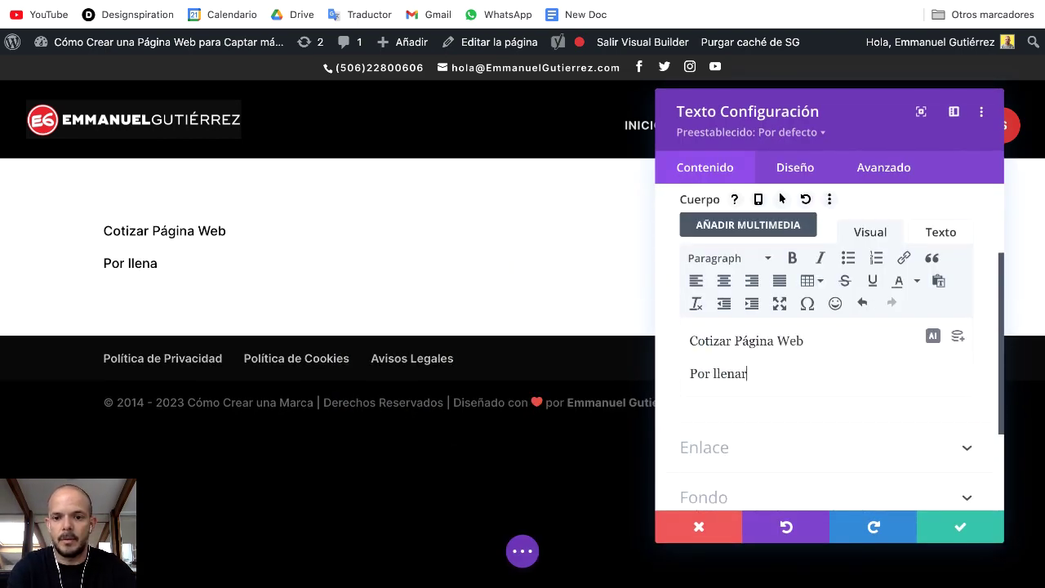
pyautogui.press('Up')
pyautogui.hotkey('ctrl', 'alt', '3')
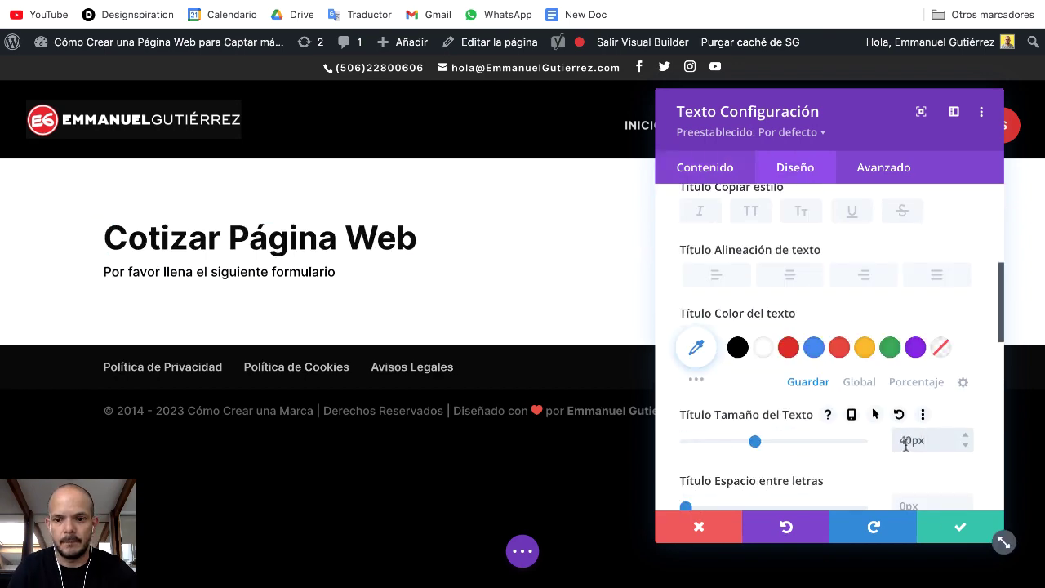
# - Set the heading's text size to 50px, save the text module, and give the section a black background
pyautogui.write('50')
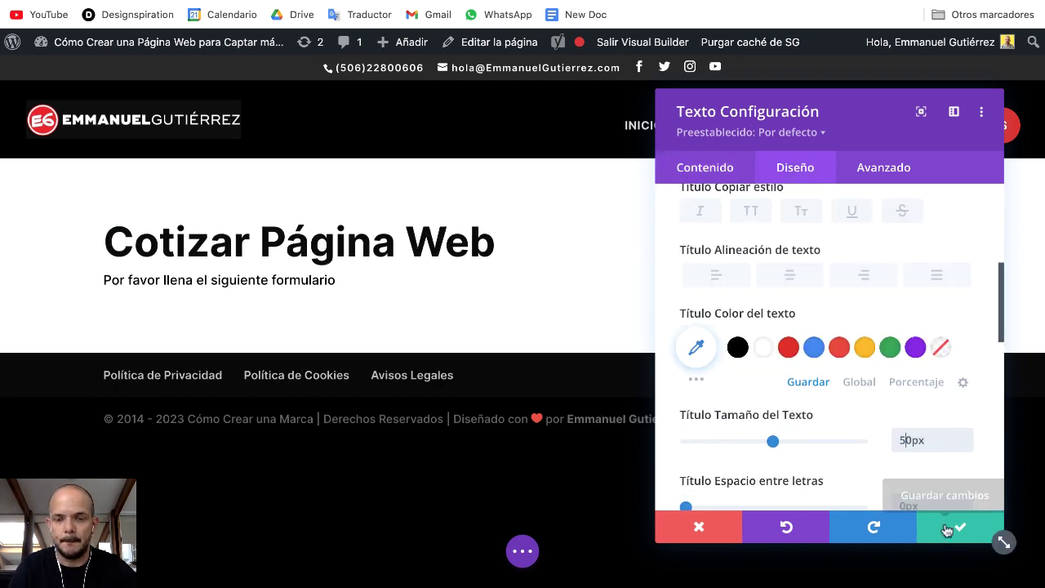
pyautogui.scroll(-5, 758, 443)
pyautogui.click(960, 527)
pyautogui.click(37, 173)
pyautogui.click(737, 485)
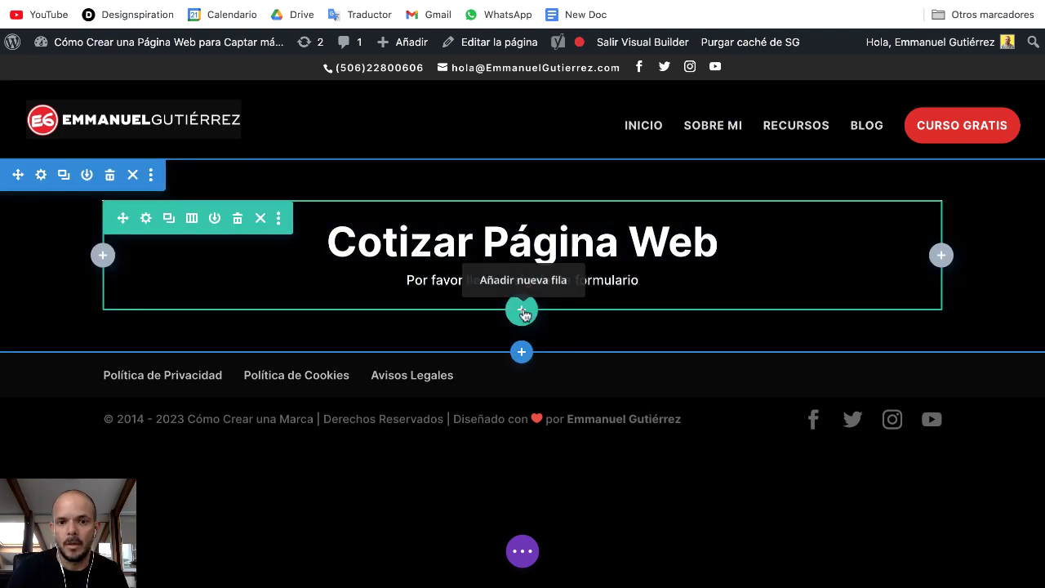
# - Add a single-column row below the heading text and insert a Código module in it
pyautogui.click(521, 311)
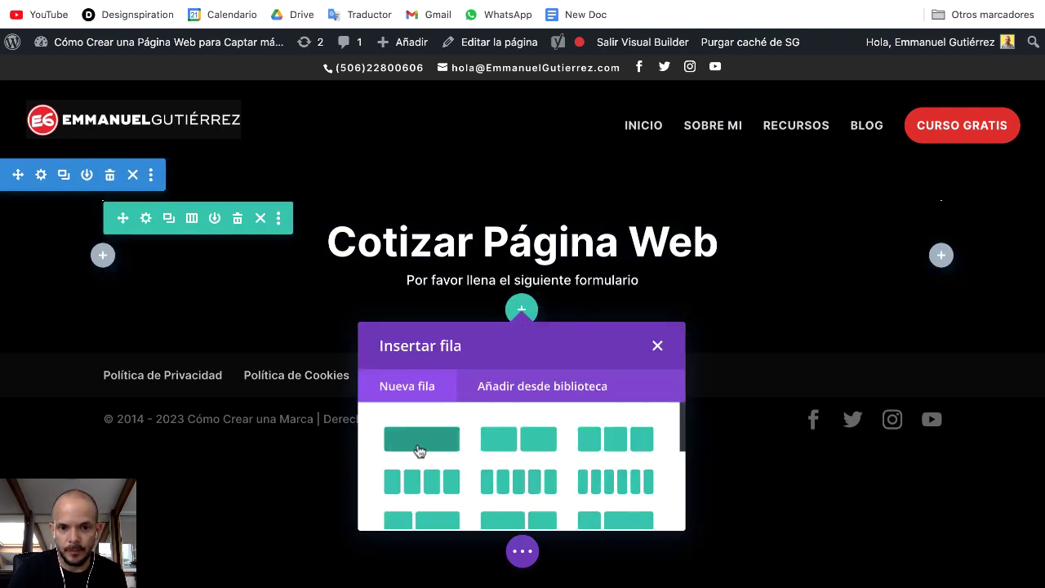
pyautogui.click(419, 445)
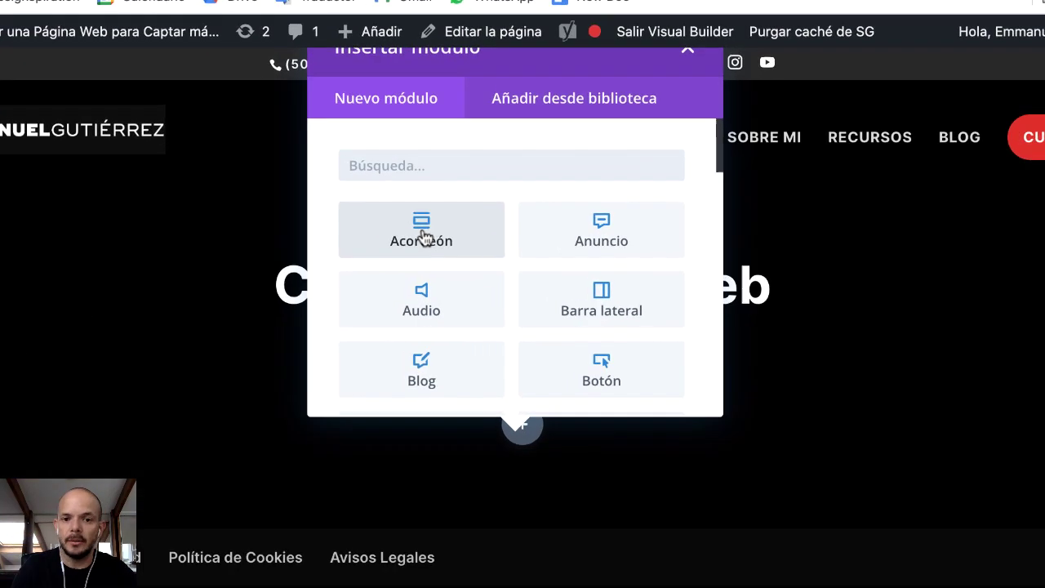
pyautogui.scroll(-2, 588, 285)
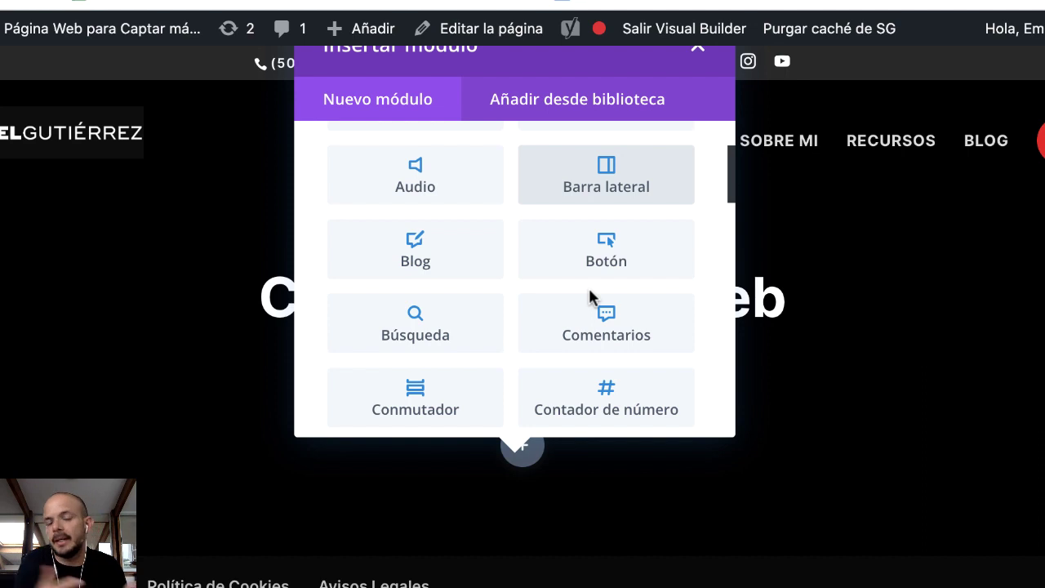
pyautogui.scroll(-2, 483, 294)
pyautogui.scroll(4, 481, 300)
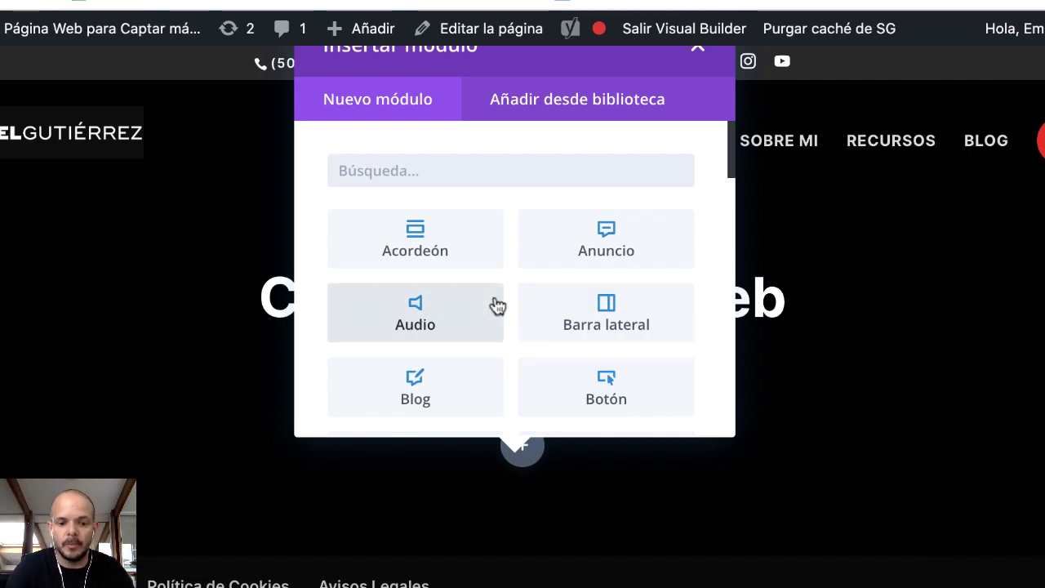
pyautogui.write('c')
pyautogui.scroll(-1, 515, 311)
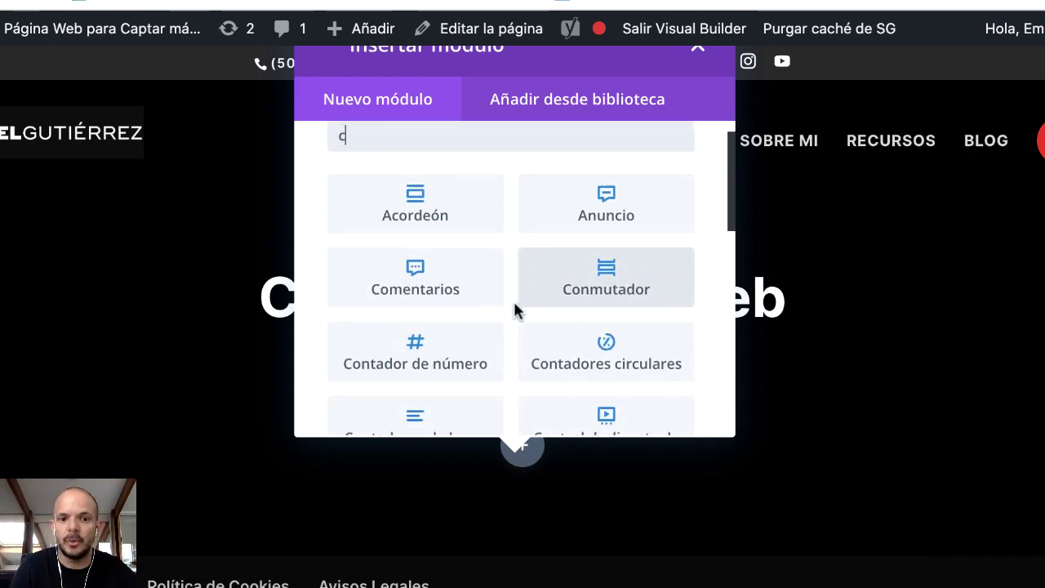
pyautogui.scroll(-3, 515, 309)
pyautogui.click(583, 350)
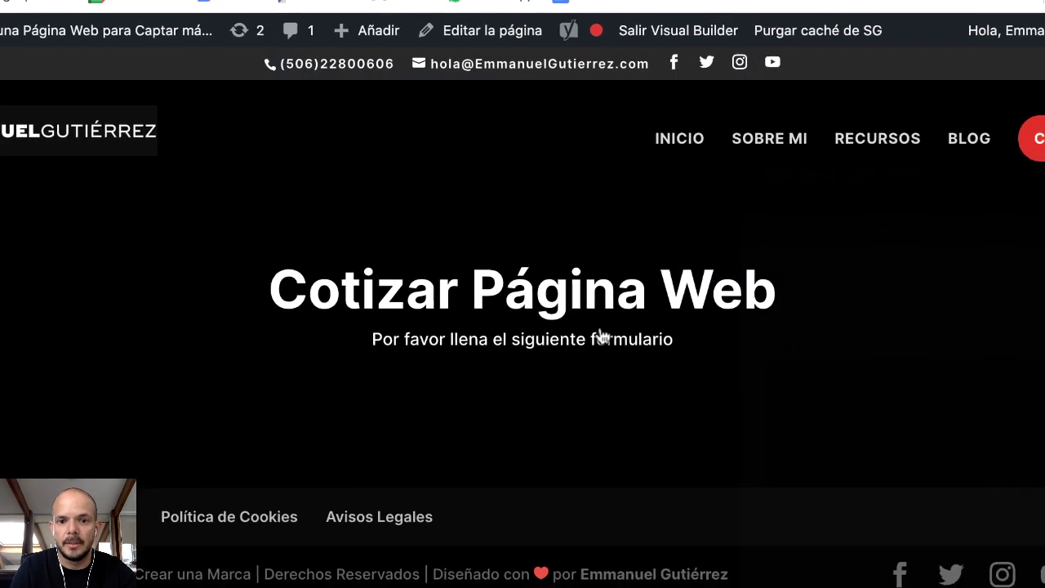
pyautogui.click(818, 383)
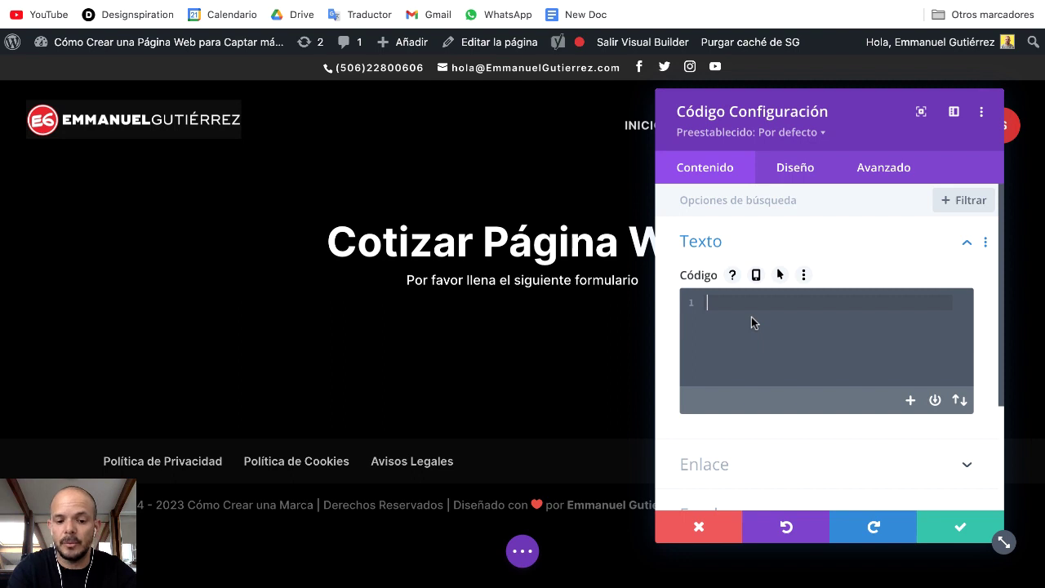
# - Paste the form's iframe code into the Código module, center its alignment, and save the module's changes
pyautogui.hotkey('ctrl', 'v')
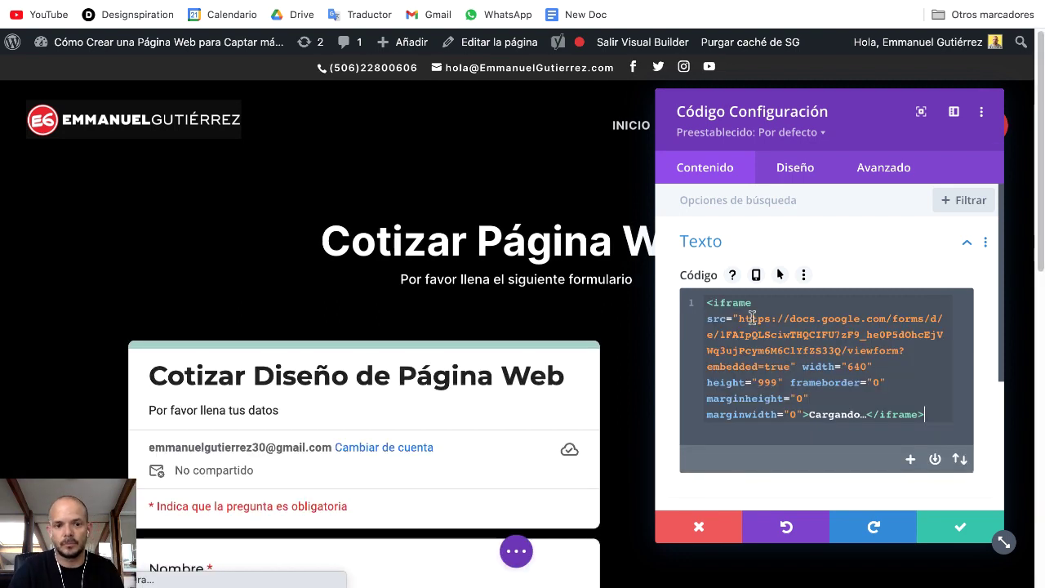
pyautogui.scroll(-10, 357, 331)
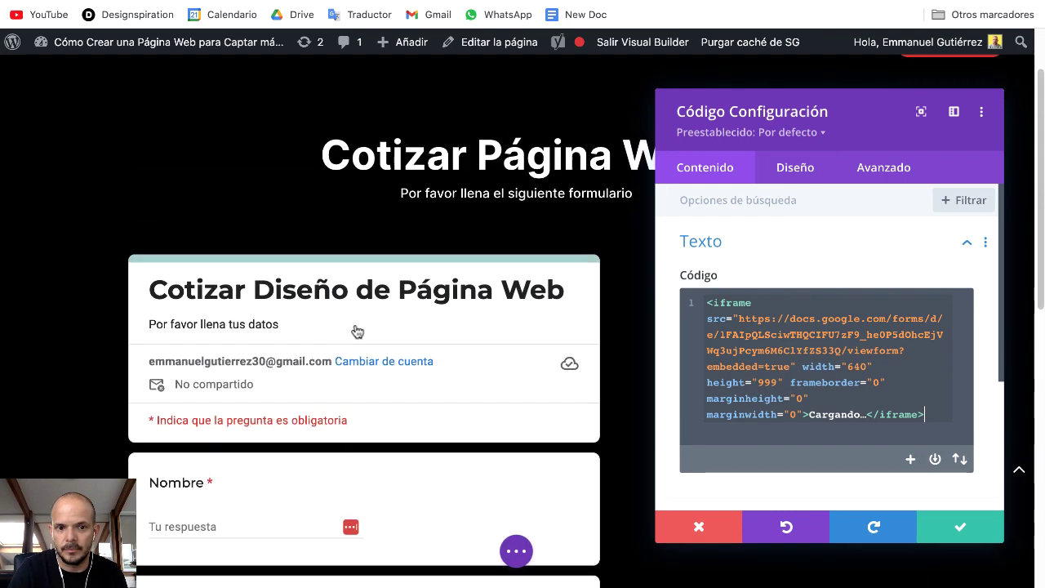
pyautogui.click(790, 173)
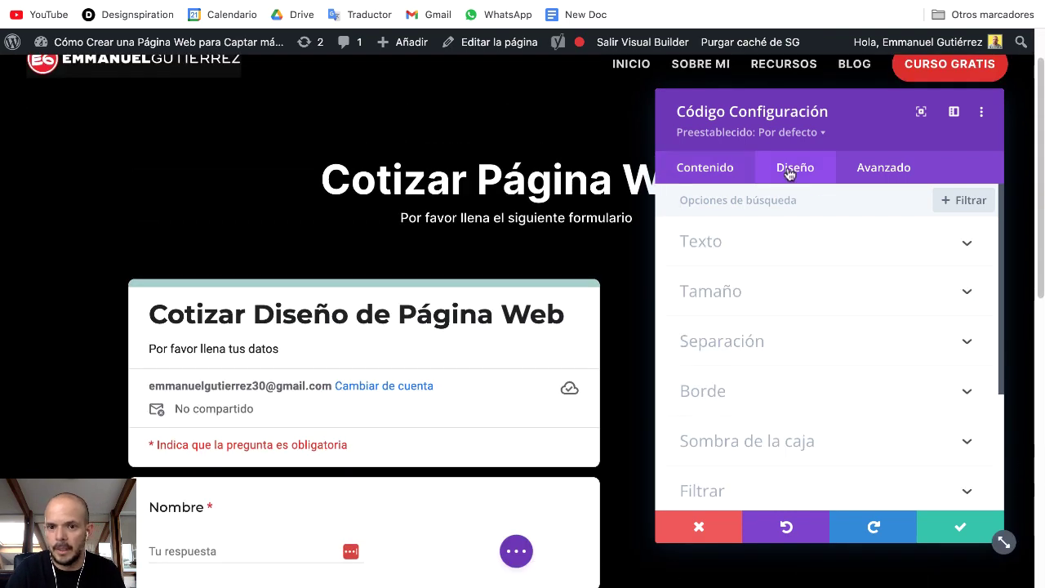
pyautogui.click(729, 248)
pyautogui.click(786, 300)
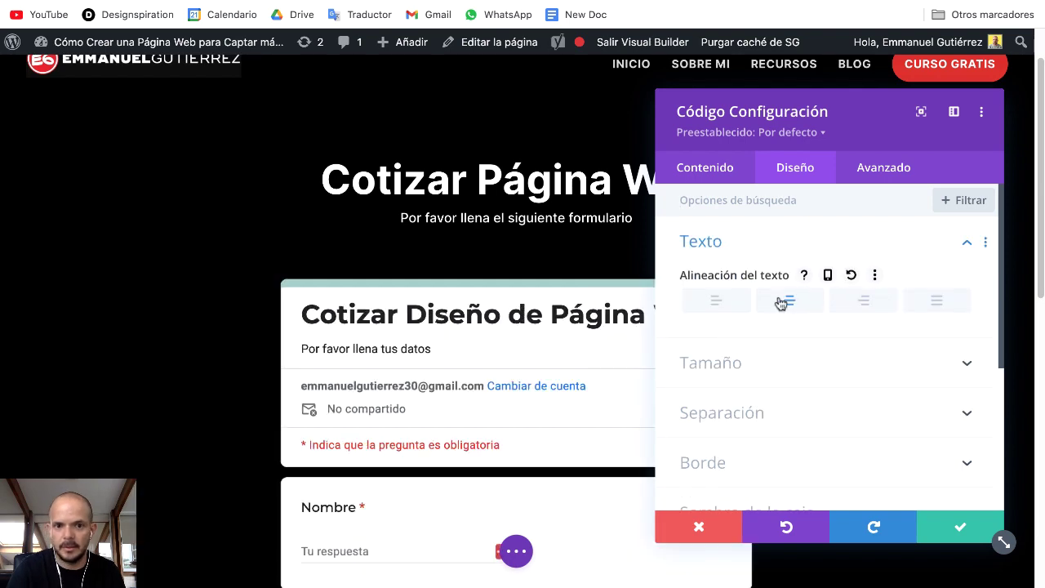
pyautogui.click(959, 528)
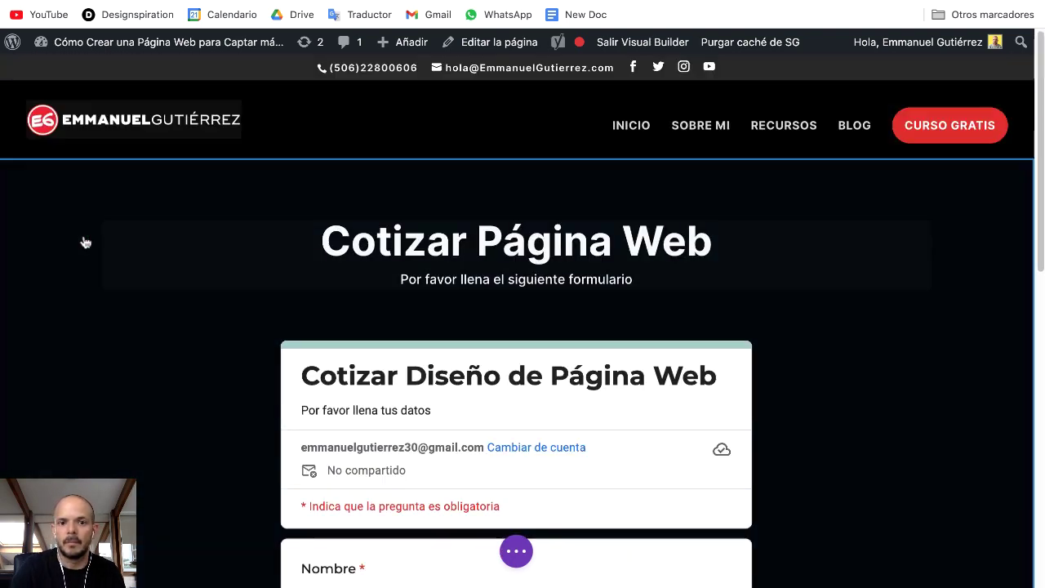
# - Examine the embedded form on the page from the heading down to the submit area
pyautogui.scroll(-9, 53, 243)
pyautogui.scroll(8, 53, 243)
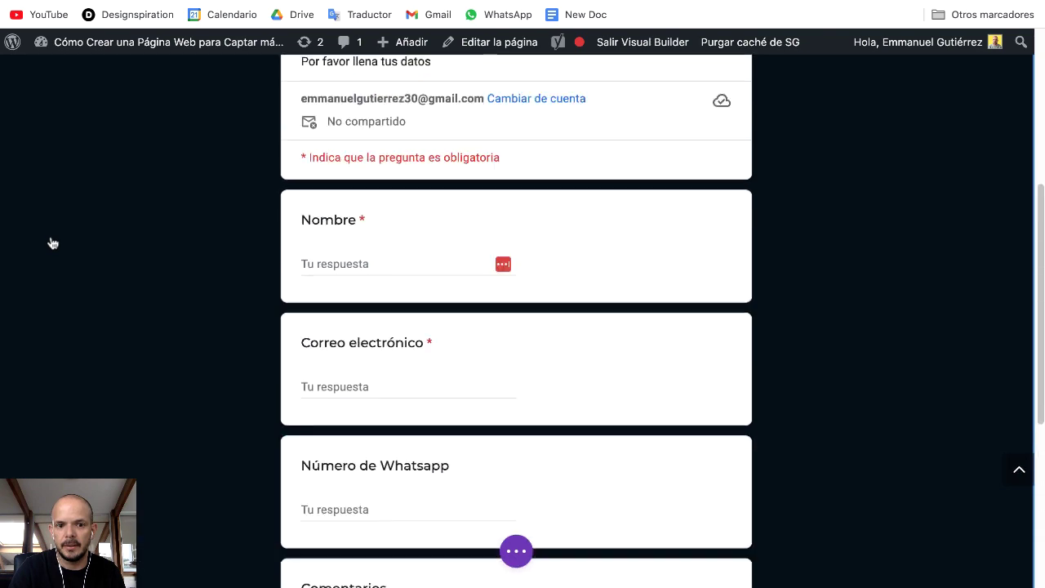
pyautogui.scroll(2, 53, 244)
pyautogui.scroll(-3, 53, 243)
pyautogui.scroll(3, 53, 244)
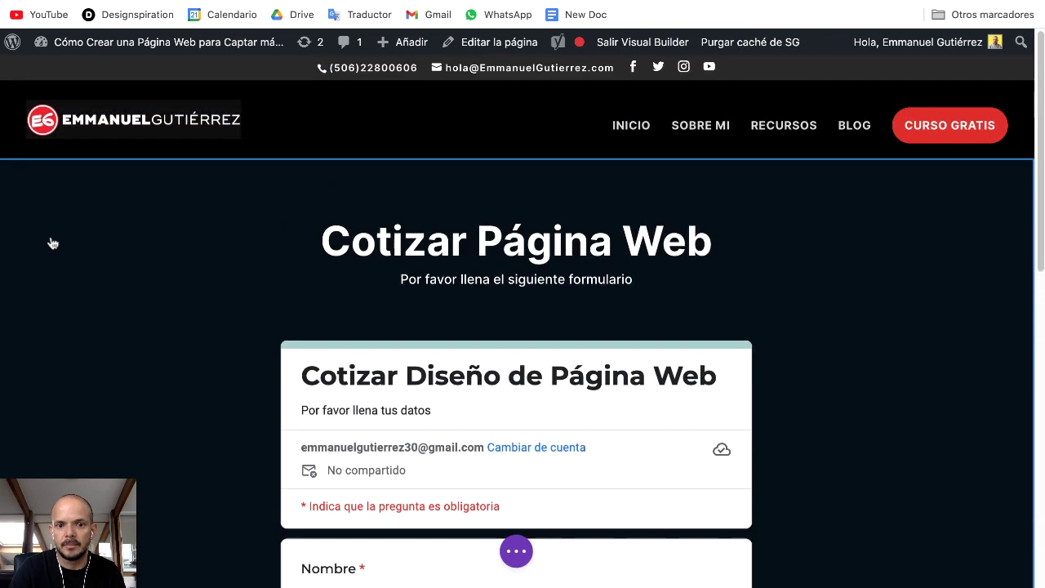
pyautogui.scroll(-2, 53, 243)
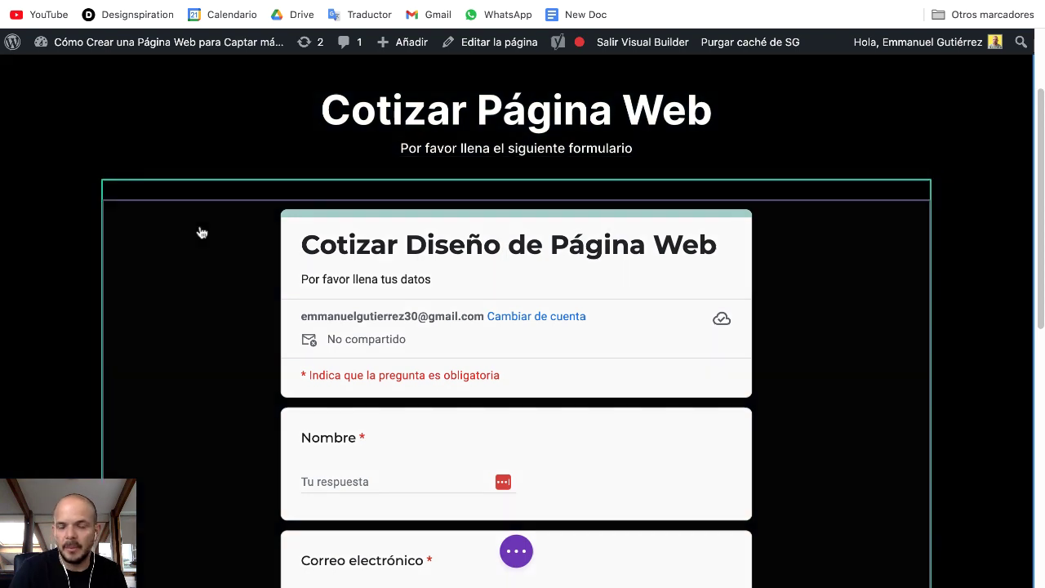
pyautogui.scroll(2, 221, 208)
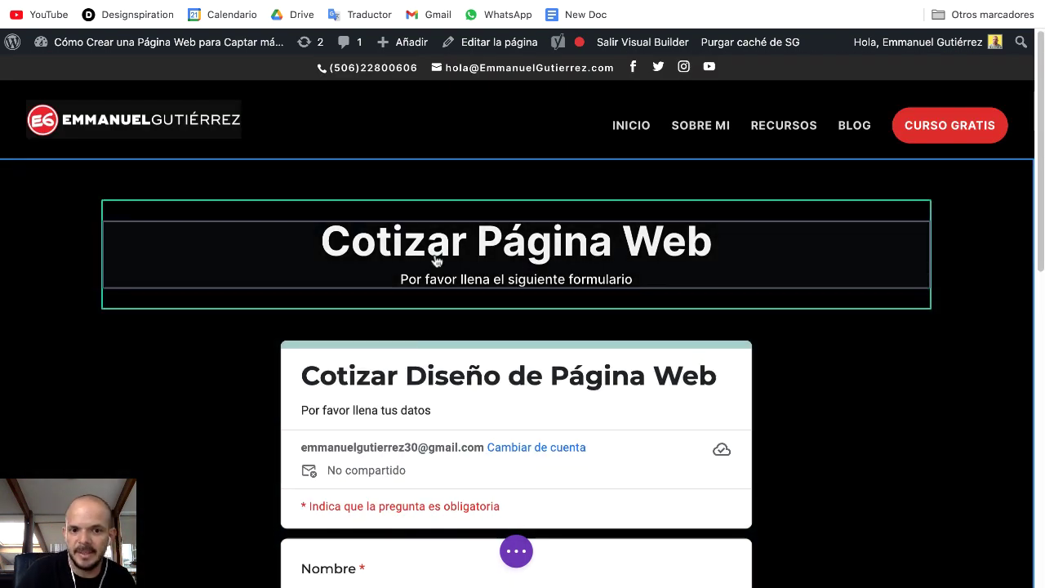
pyautogui.scroll(-9, 110, 255)
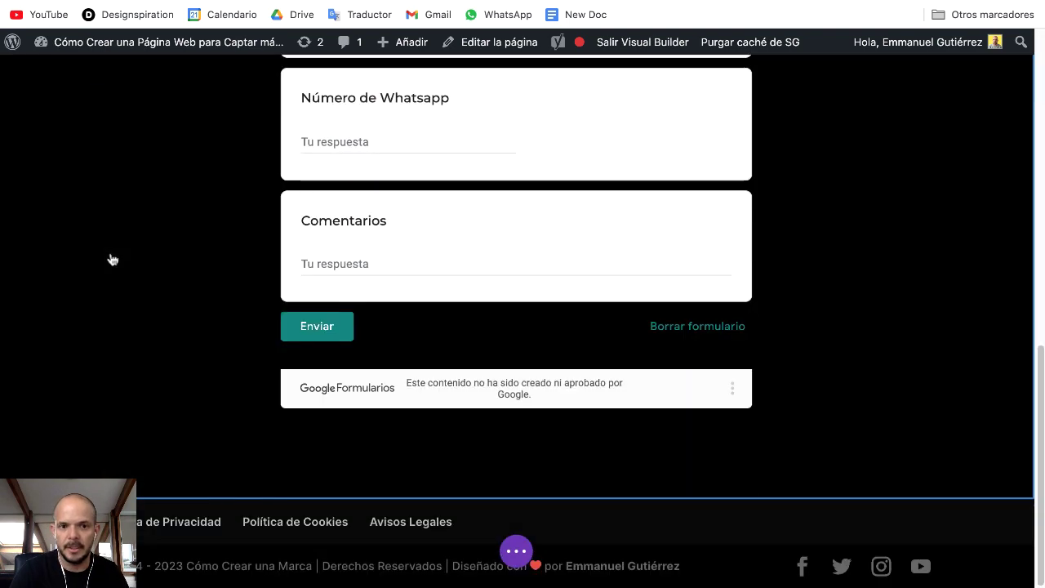
pyautogui.scroll(5, 111, 258)
pyautogui.scroll(2, 111, 259)
pyautogui.scroll(-7, 111, 259)
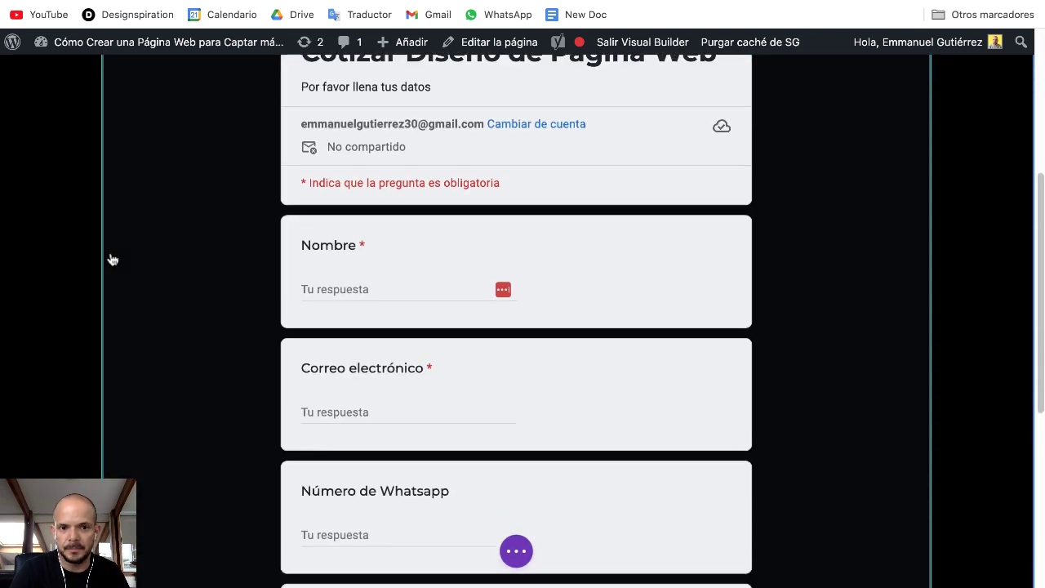
pyautogui.scroll(10, 111, 258)
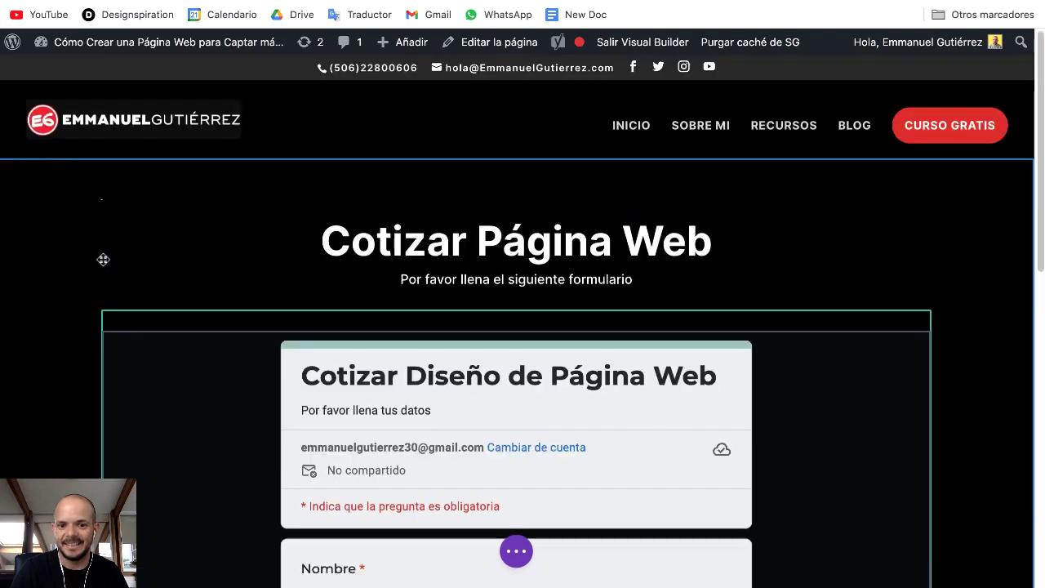
# - Save the "Cotizar Página Web" page in the Visual Builder
pyautogui.click(518, 553)
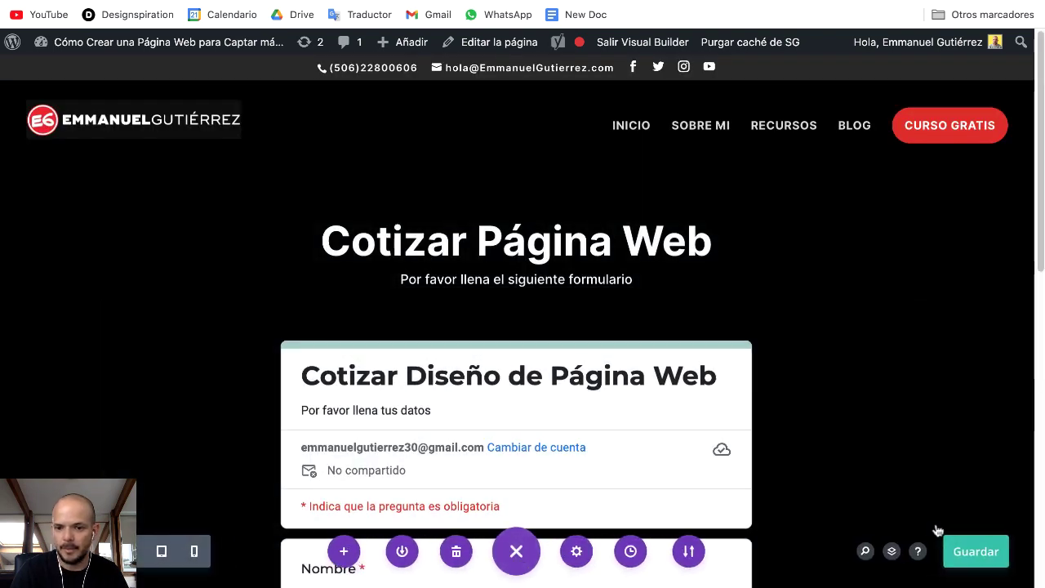
pyautogui.click(982, 555)
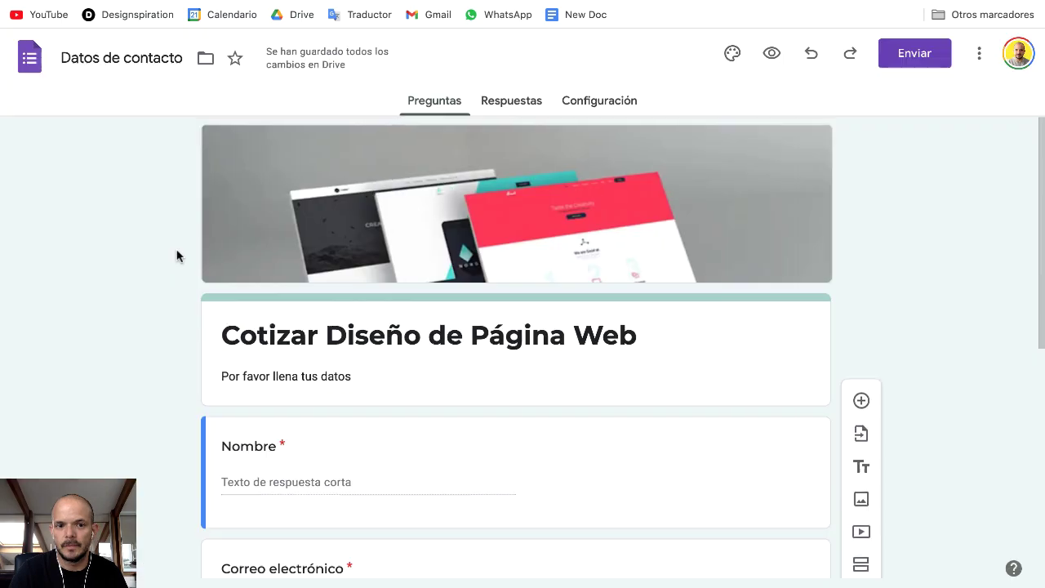
# - Compare the form's questions in the form editor with the embedded form in the Visual Builder page
pyautogui.scroll(-2, 177, 257)
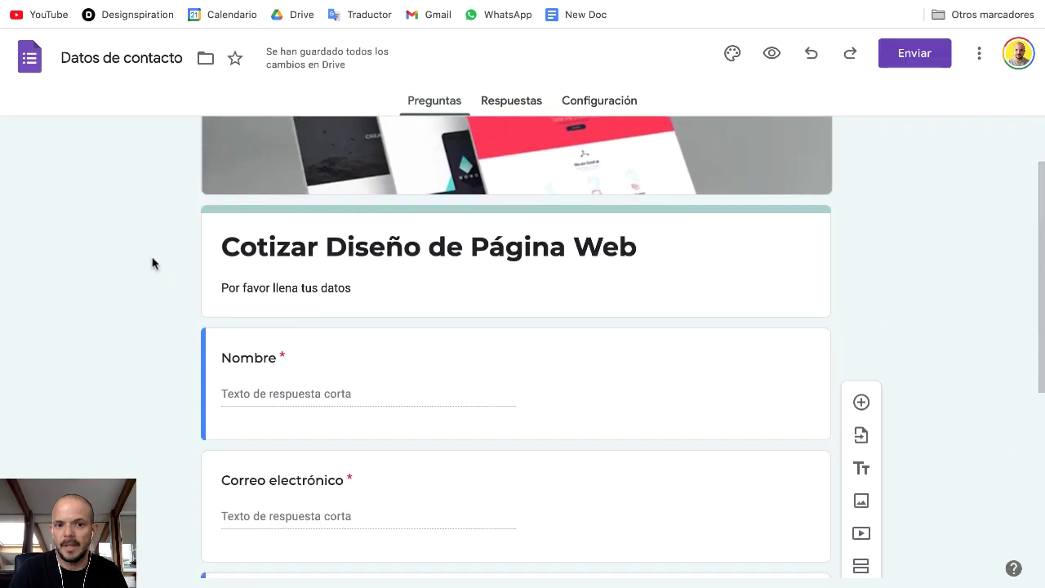
pyautogui.scroll(-1, 152, 264)
pyautogui.scroll(-4, 193, 228)
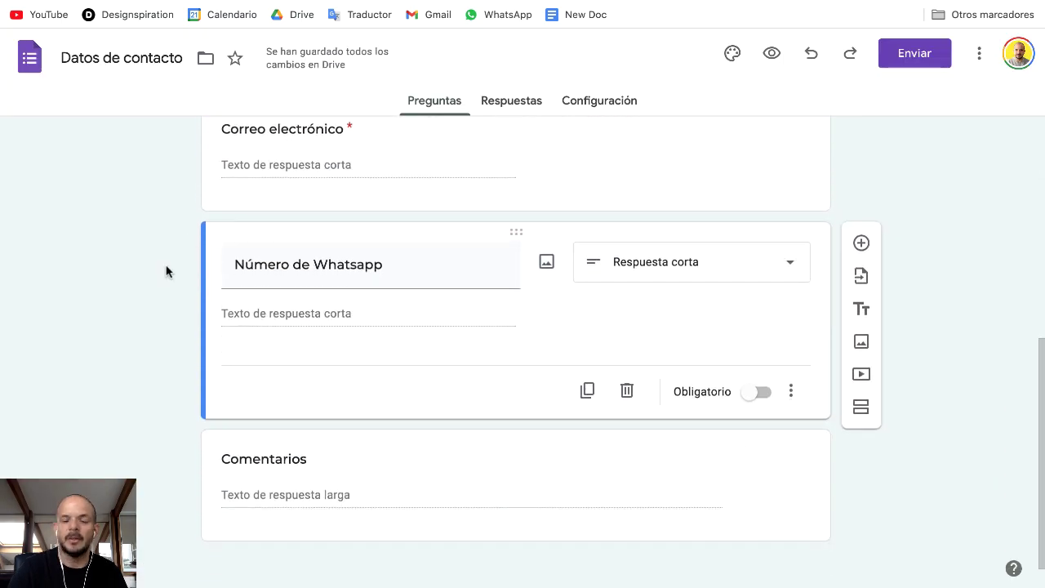
pyautogui.scroll(3, 133, 256)
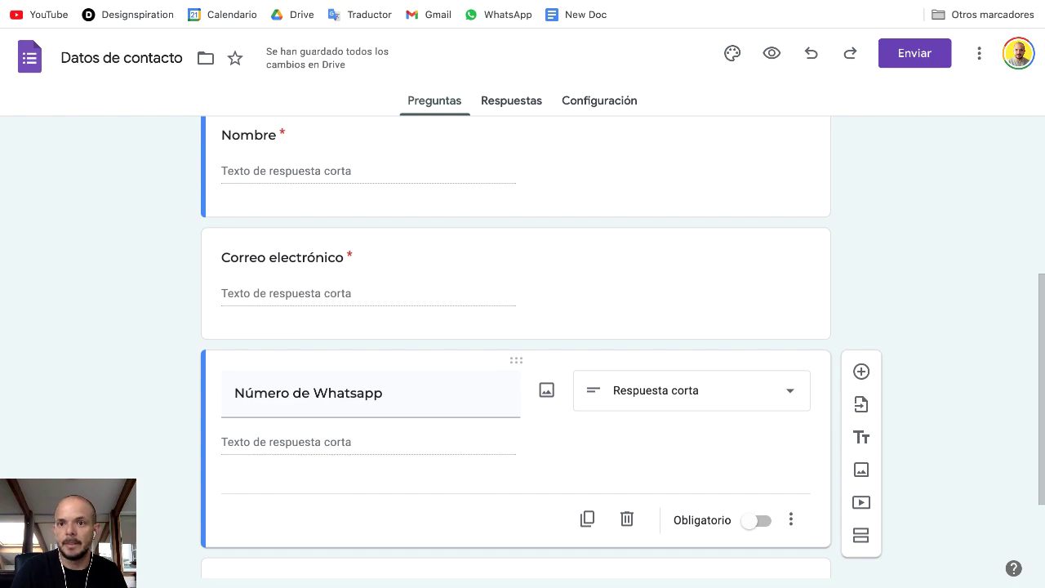
pyautogui.hotkey('ctrl', 'Tab')
pyautogui.hotkey('ctrl', 'Tab')
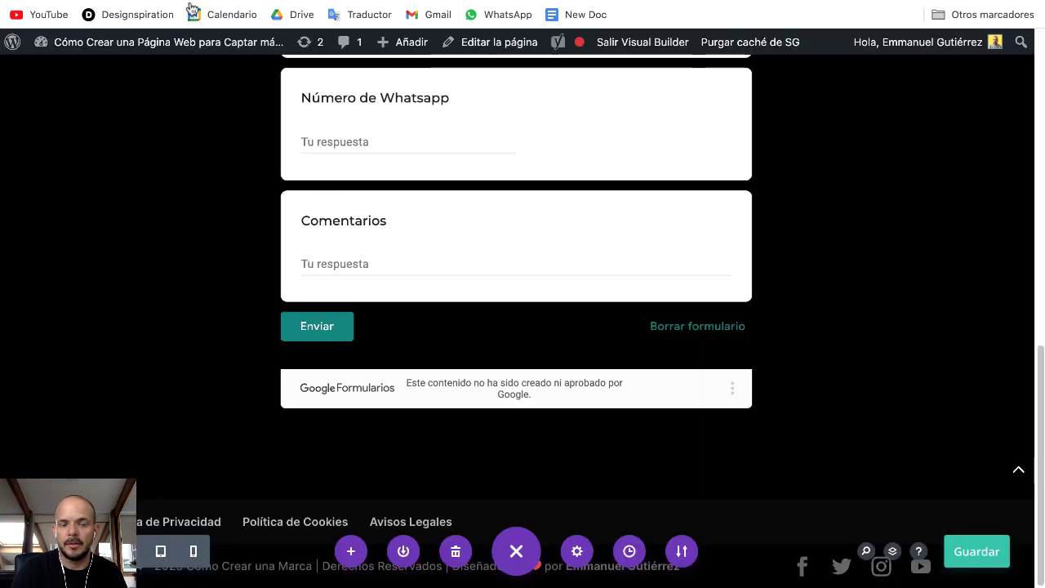
pyautogui.scroll(10, 178, 257)
pyautogui.scroll(-5, 177, 256)
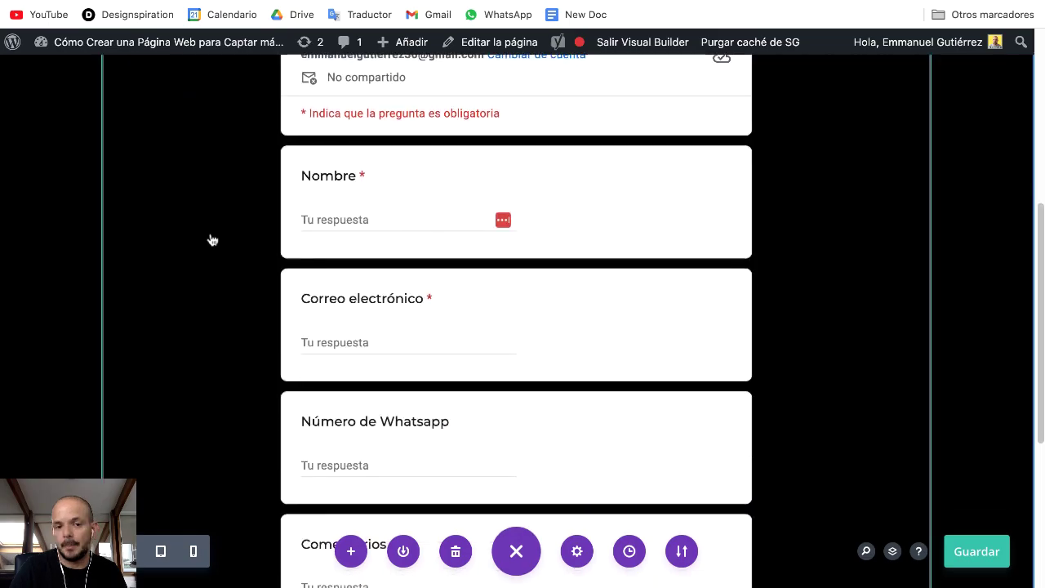
# - Examine the published "Cotizar Página Web" page and its embedded form down to the submit area
pyautogui.hotkey('ctrl', 'Tab')
pyautogui.scroll(-3, 224, 232)
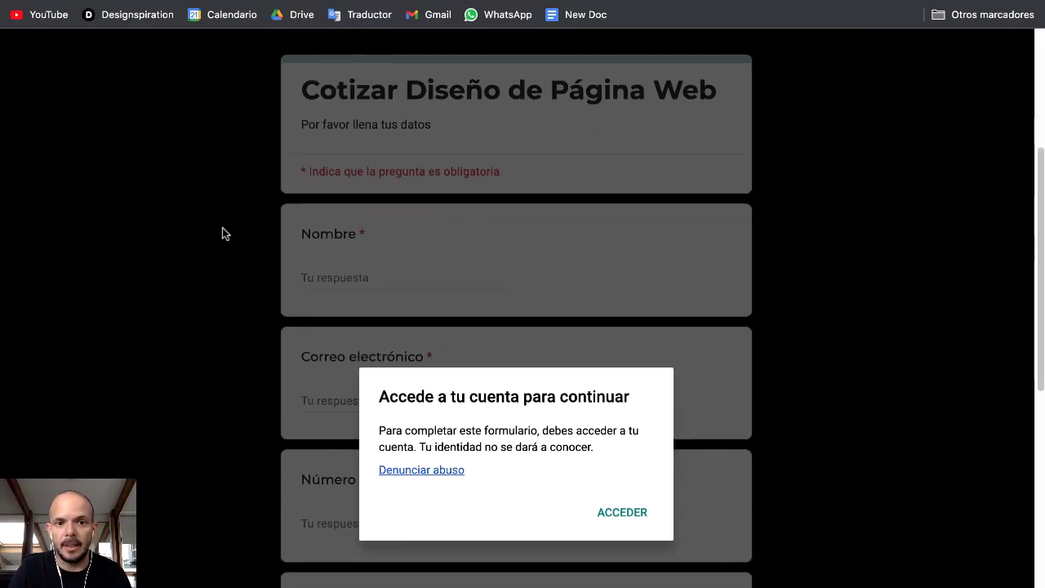
pyautogui.scroll(3, 226, 233)
pyautogui.scroll(-10, 184, 236)
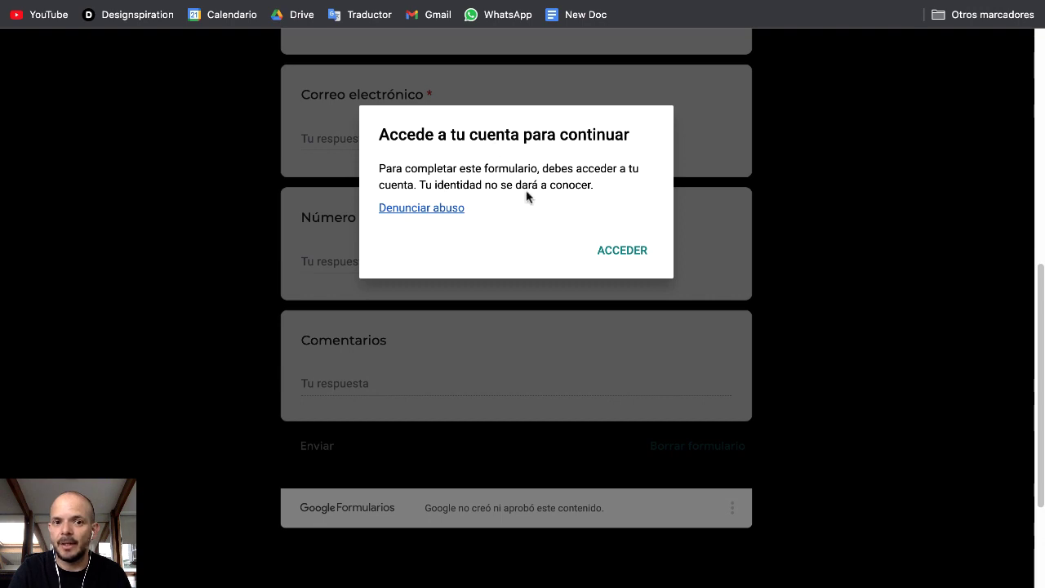
pyautogui.scroll(12, 250, 301)
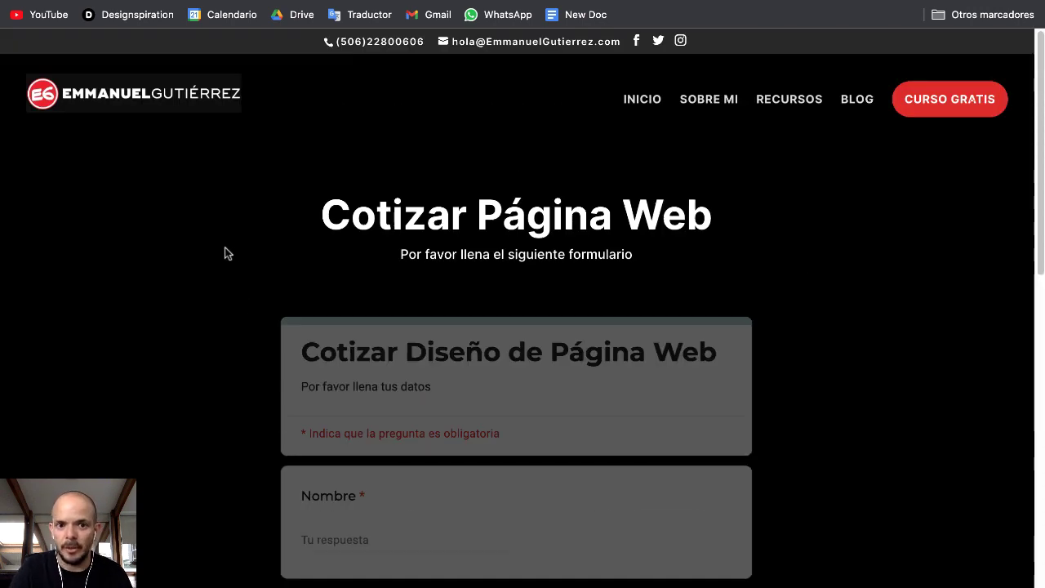
# - Turn off "Limitar a 1 respuesta" in the form's Respuestas settings
pyautogui.hotkey('ctrl', 'Up')
pyautogui.click(660, 13)
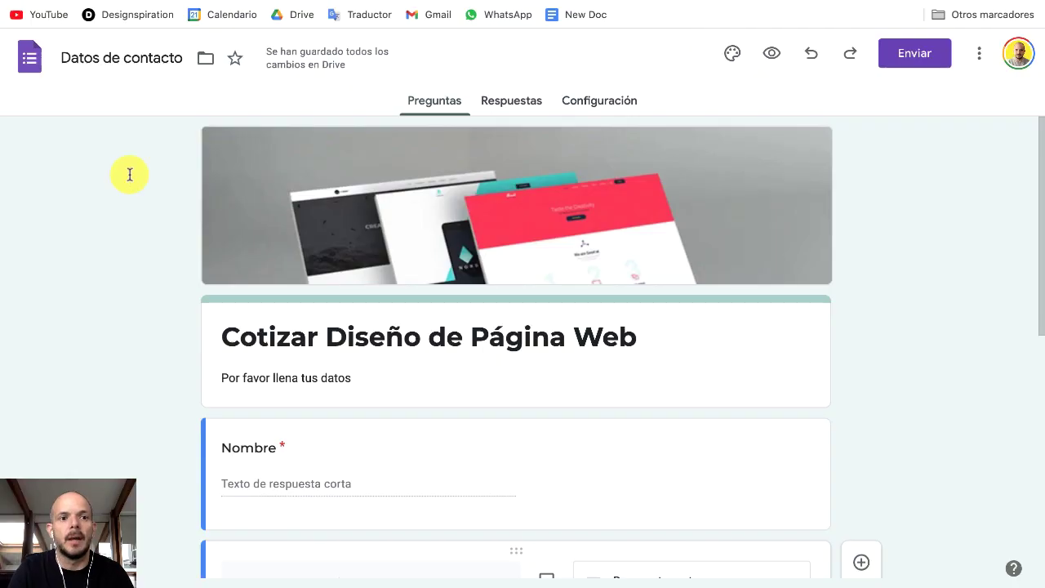
pyautogui.scroll(-3, 369, 136)
pyautogui.scroll(3, 341, 168)
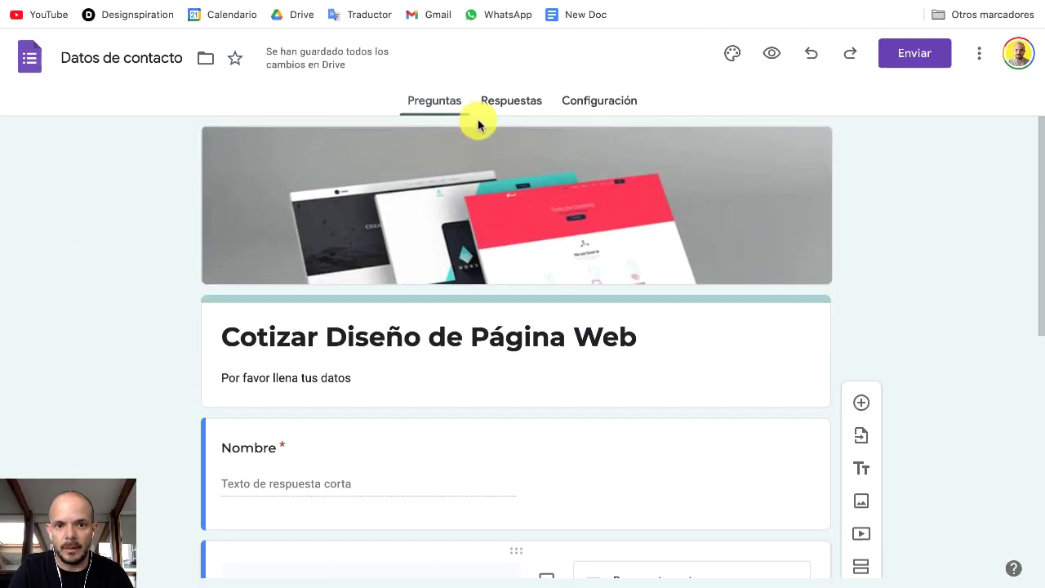
pyautogui.click(602, 100)
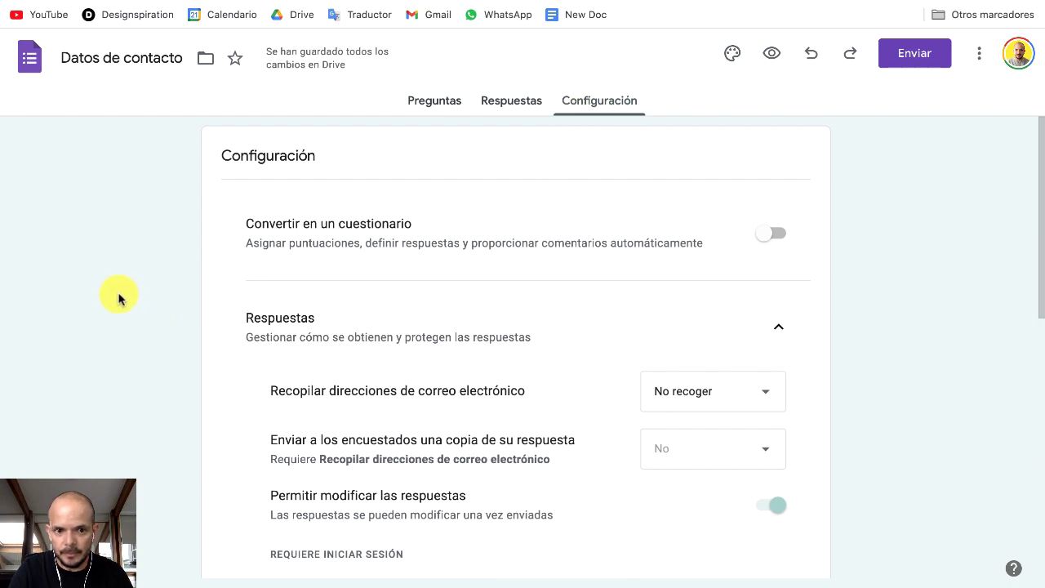
pyautogui.scroll(-3, 118, 299)
pyautogui.scroll(2, 119, 299)
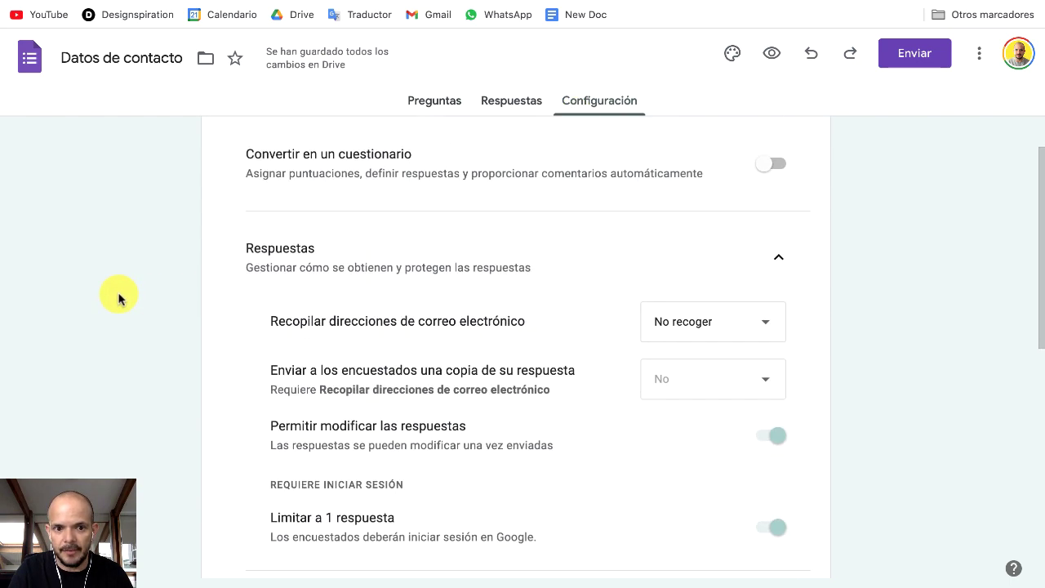
pyautogui.click(776, 255)
pyautogui.scroll(1, 119, 286)
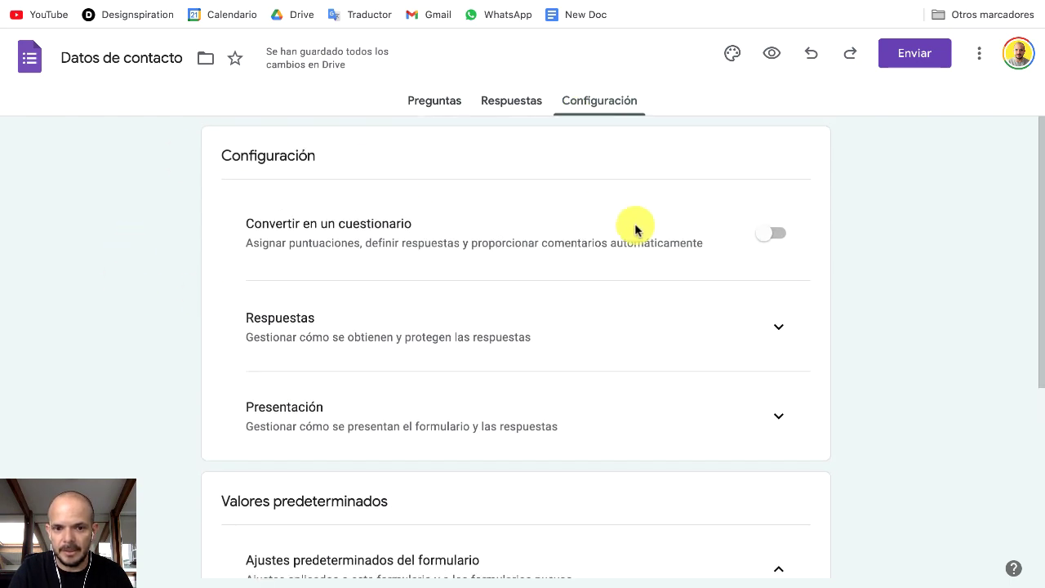
pyautogui.click(778, 327)
pyautogui.scroll(-3, 776, 329)
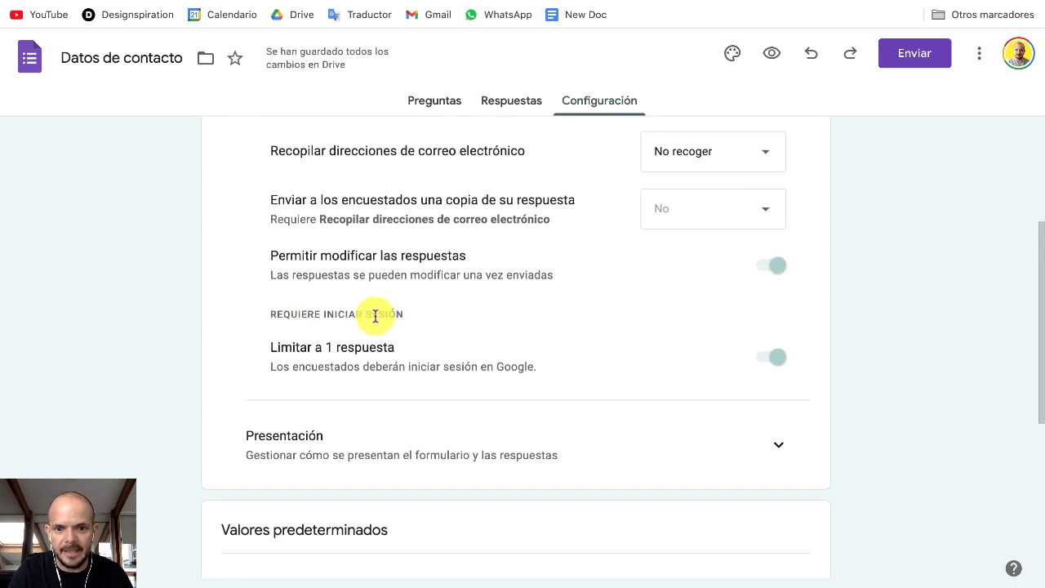
pyautogui.click(767, 357)
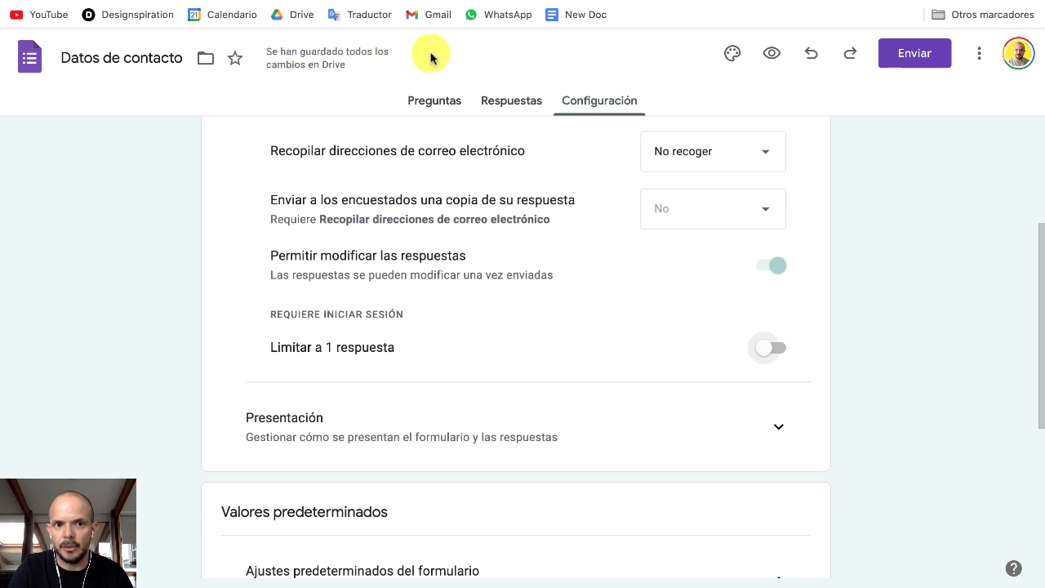
# - Return to the published page and check the embedded form from the heading to the end
pyautogui.hotkey('ctrl', 'Up')
pyautogui.click(560, 5)
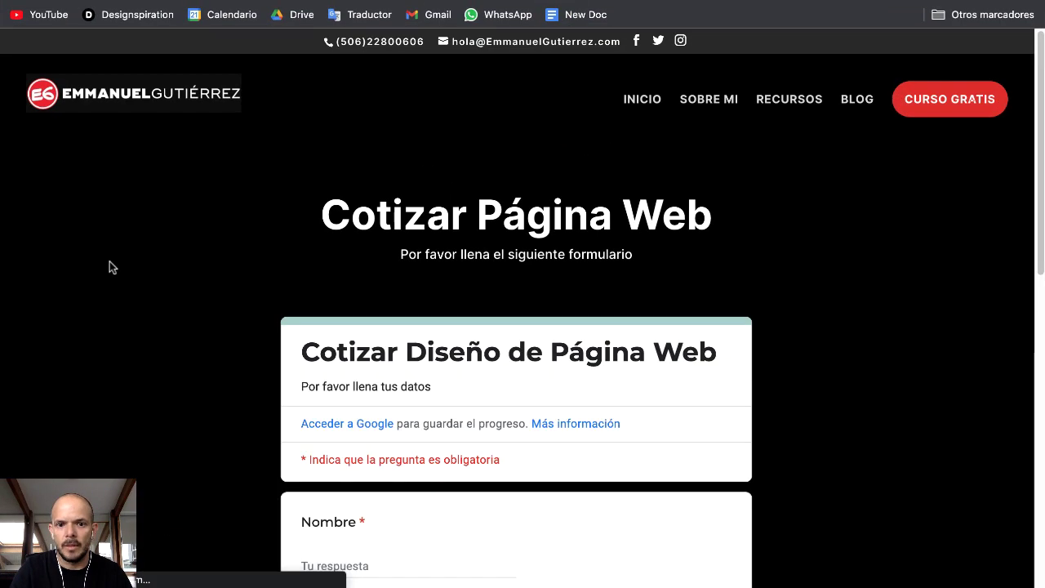
pyautogui.scroll(-10, 115, 259)
pyautogui.scroll(10, 116, 253)
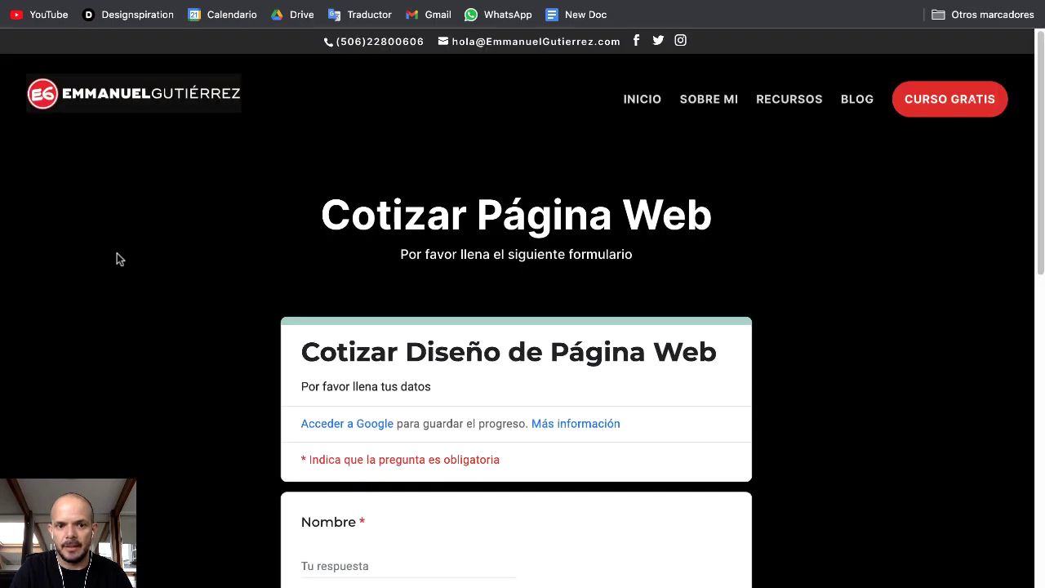
# - Fill in the published form's name, e-mail and WhatsApp number, enter "Prueba" as the comment, and submit the response
pyautogui.scroll(-5, 117, 253)
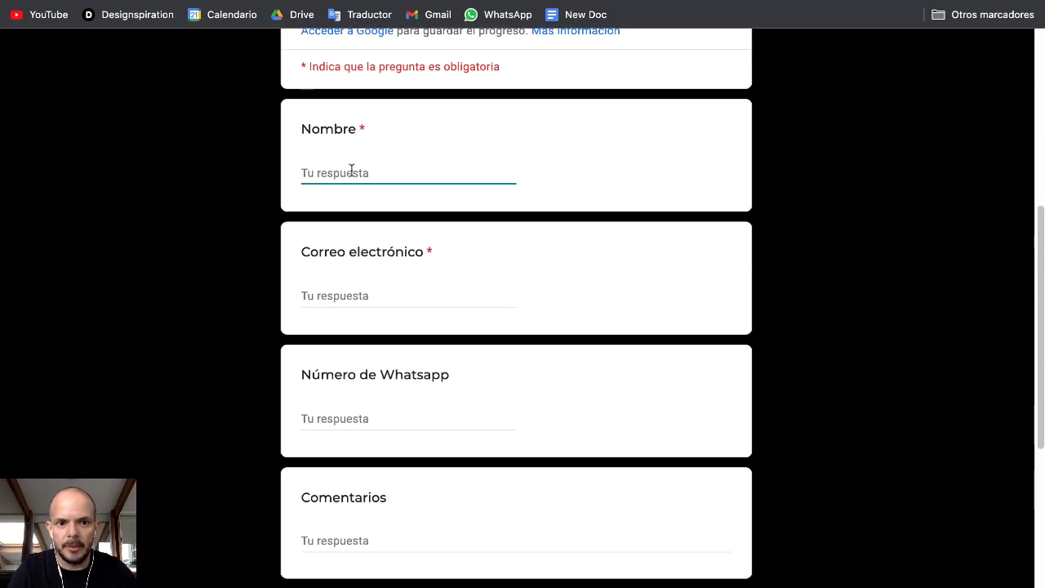
pyautogui.write('Emma')
pyautogui.click(372, 297)
pyautogui.click(445, 359)
pyautogui.scroll(-3, 355, 245)
pyautogui.click(354, 163)
pyautogui.write('60564600')
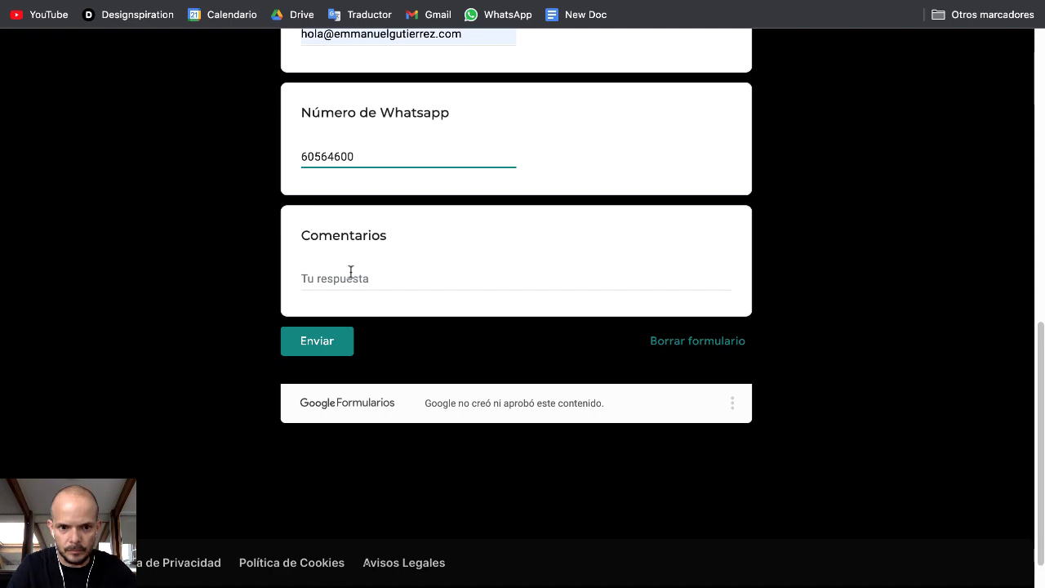
pyautogui.click(351, 271)
pyautogui.write('Prueba')
pyautogui.click(340, 341)
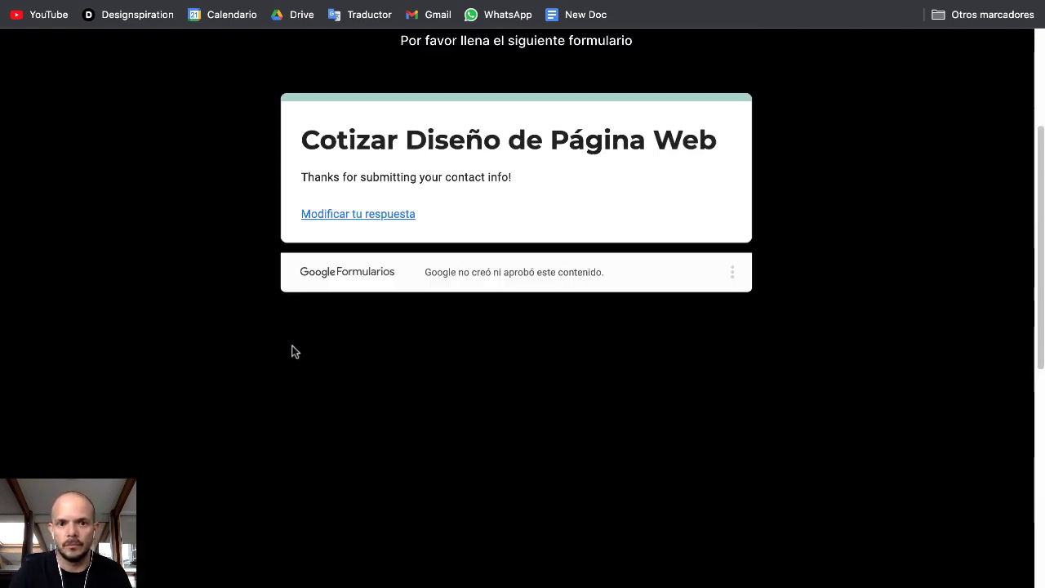
pyautogui.scroll(3, 291, 350)
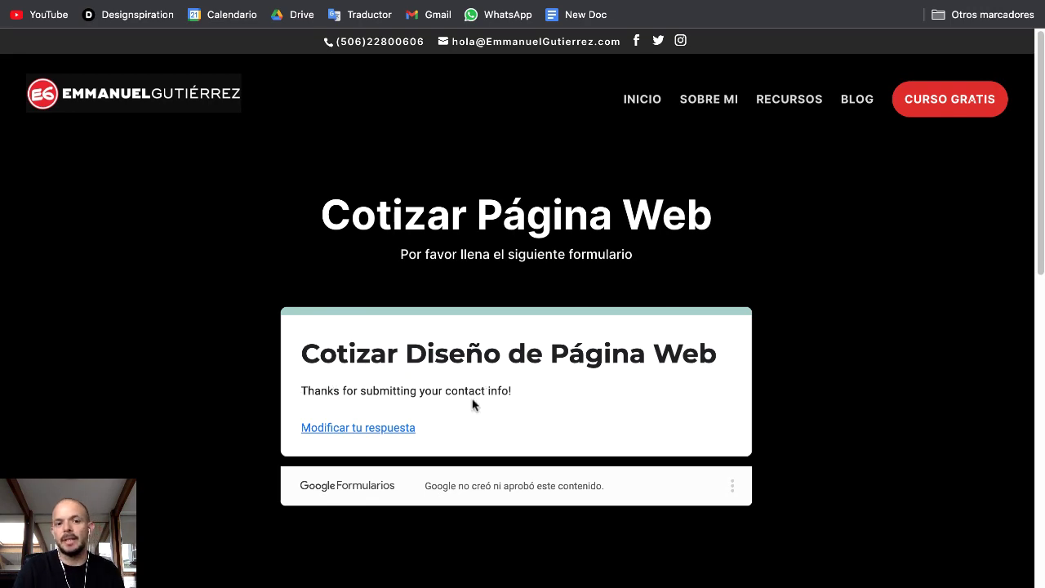
# - Switch to Gmail and open the new-response notification for the form "Cotizar Diseño de Página Web"
pyautogui.hotkey('ctrl', 'Up')
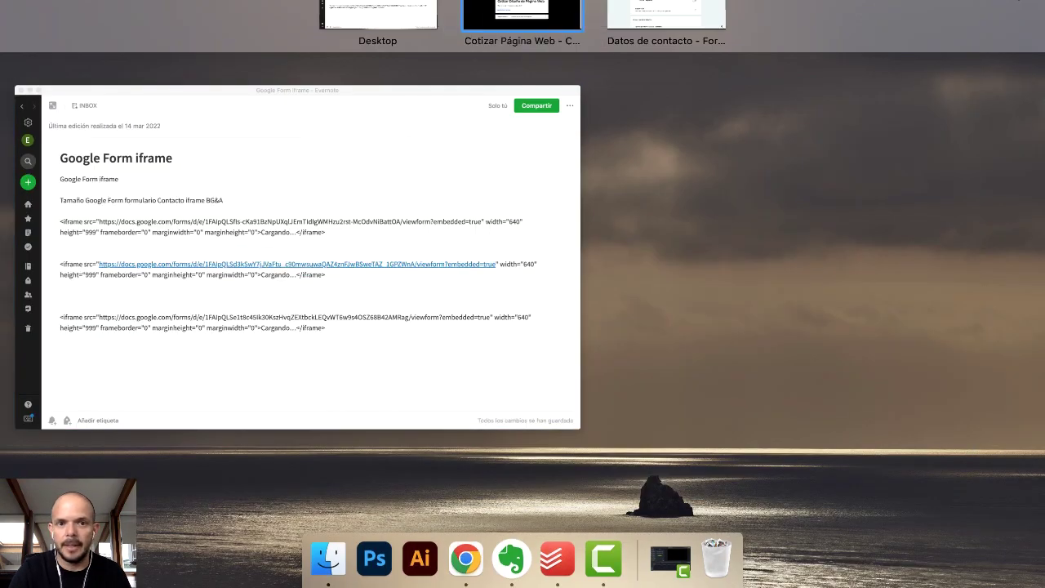
pyautogui.hotkey('ctrl', 'Right')
pyautogui.press('super+1')
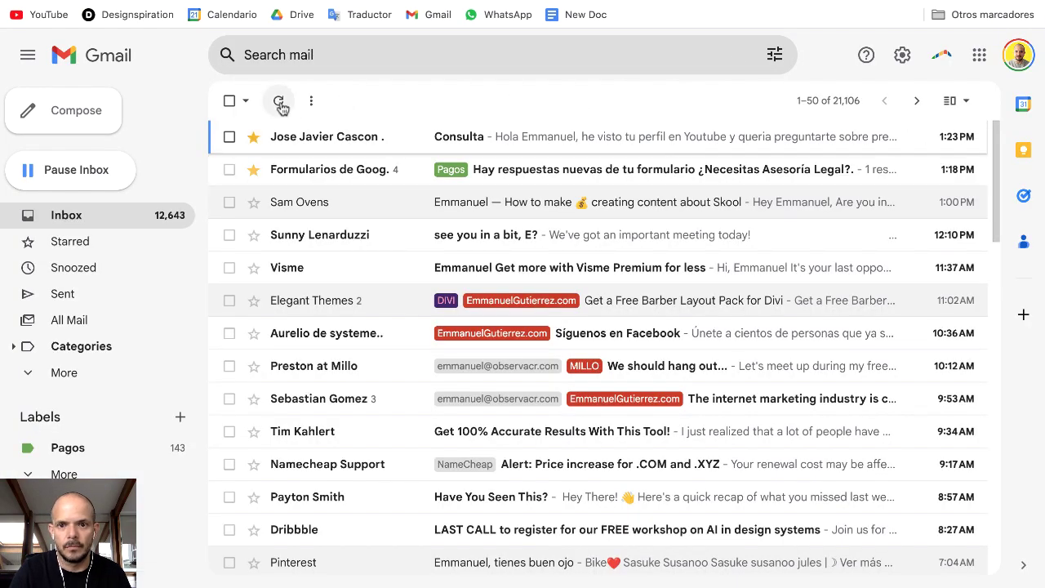
pyautogui.click(902, 55)
pyautogui.click(866, 139)
pyautogui.click(67, 219)
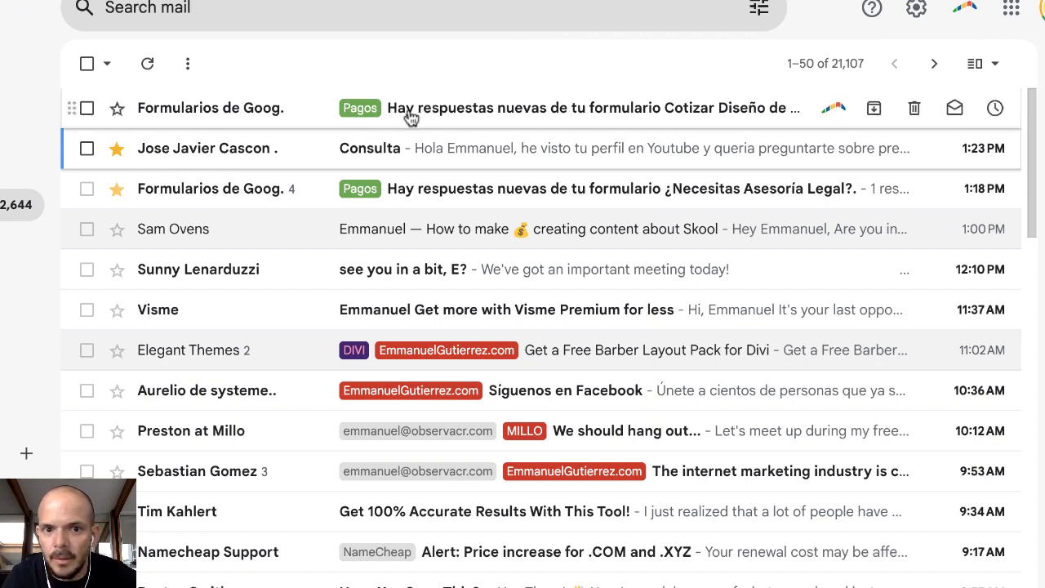
pyautogui.click(627, 115)
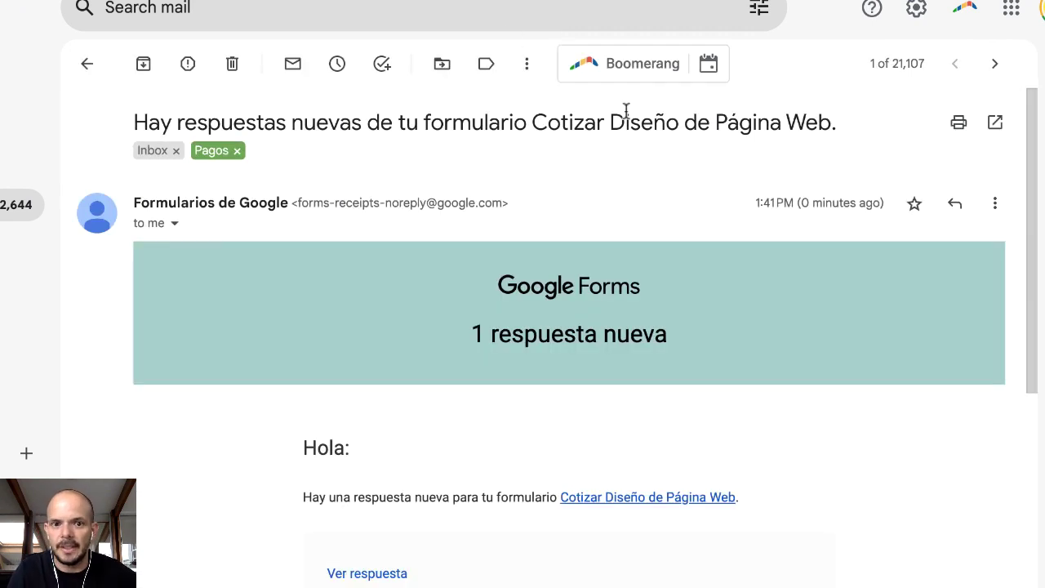
# - View the submitted response from the notification e-mail and check its row in the linked responses spreadsheet
pyautogui.scroll(-3, 289, 327)
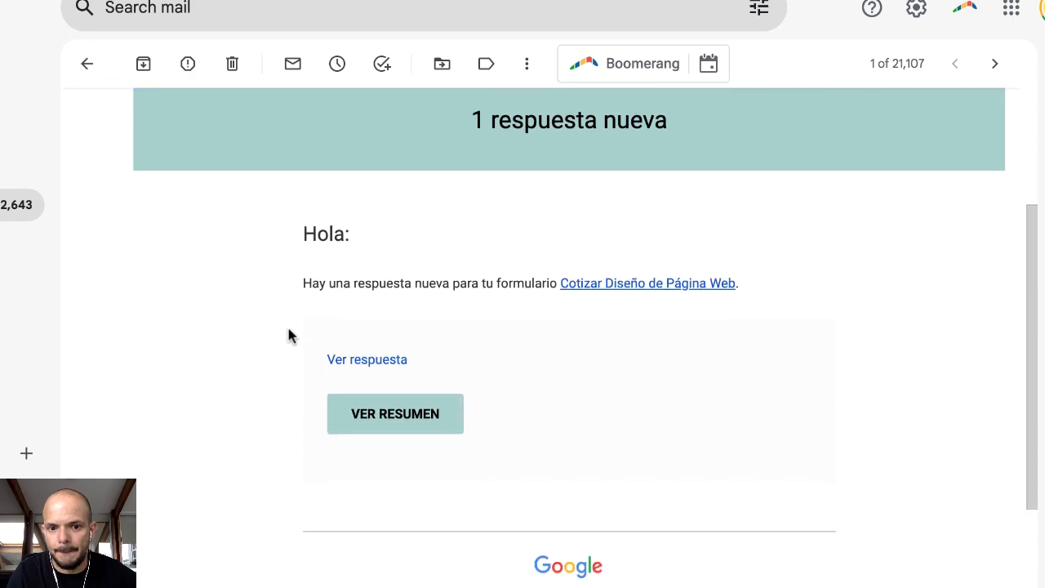
pyautogui.click(364, 363)
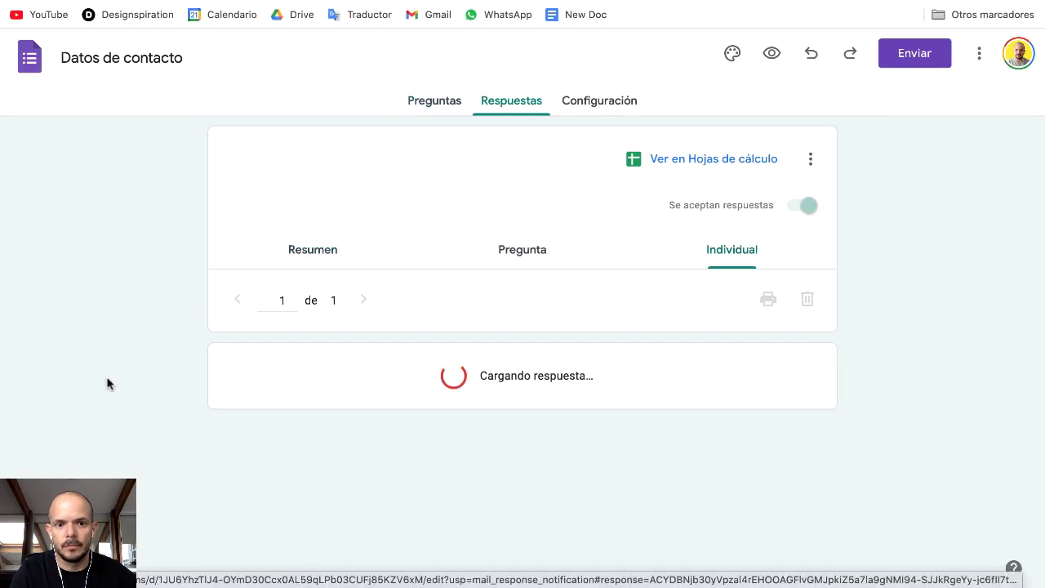
pyautogui.scroll(3, 107, 384)
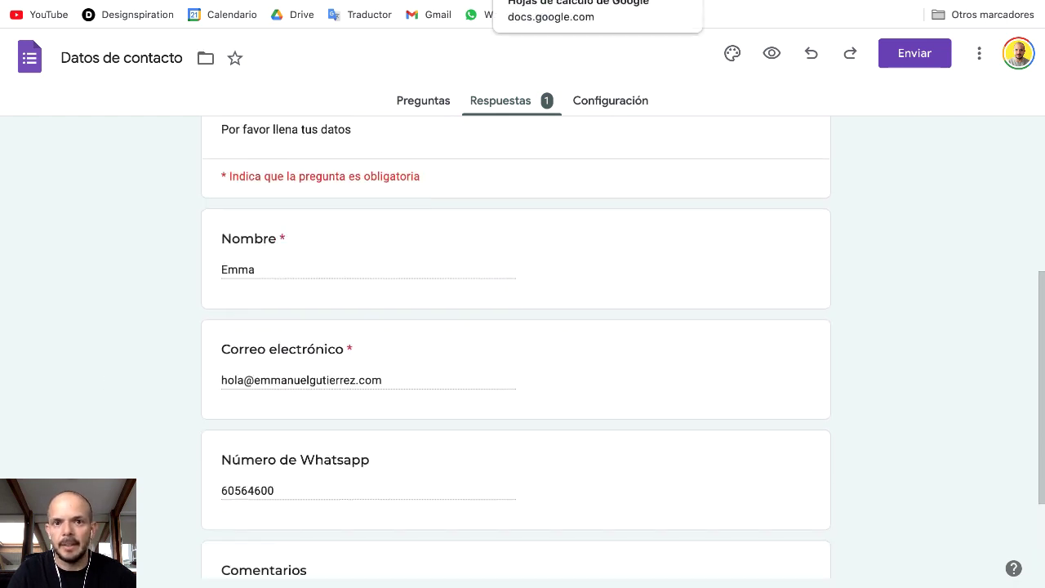
pyautogui.hotkey('ctrl', 'Tab')
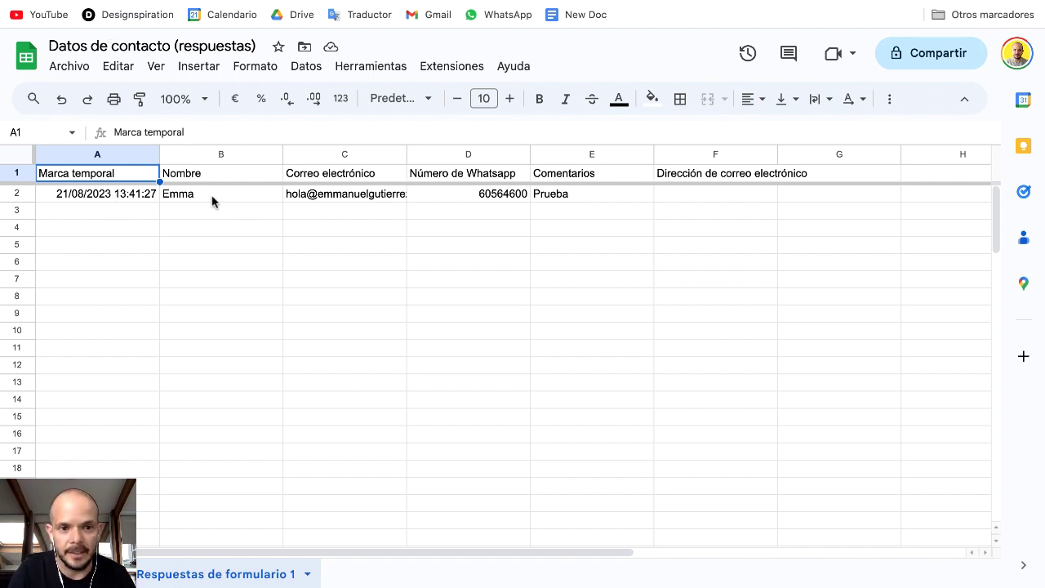
pyautogui.hotkey('ctrl', 'shift', 'Tab')
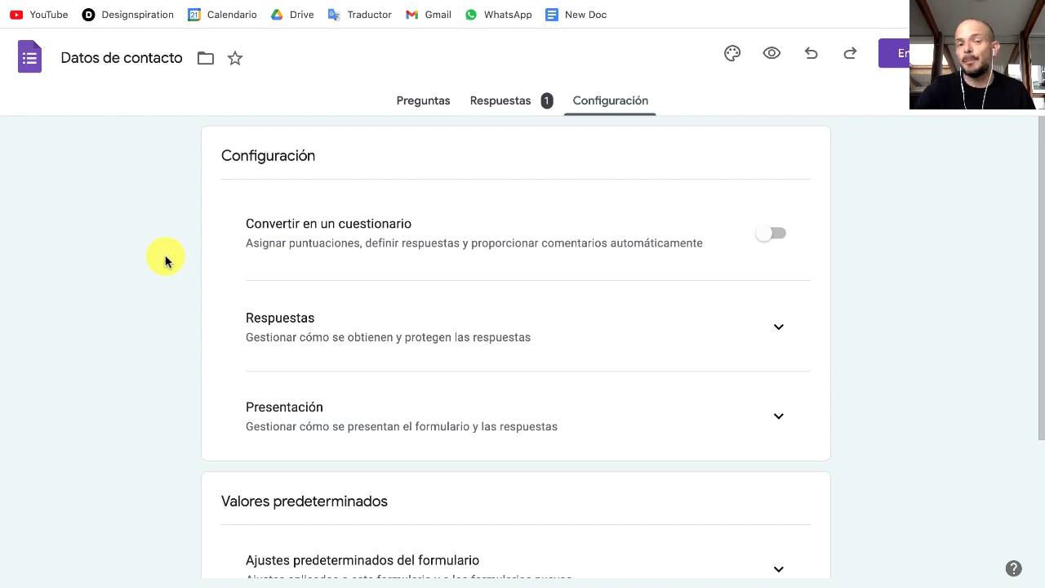
# - Examine the confirmation message shown after submission on the published page, highlighting its text
pyautogui.hotkey('ctrl', 'Up')
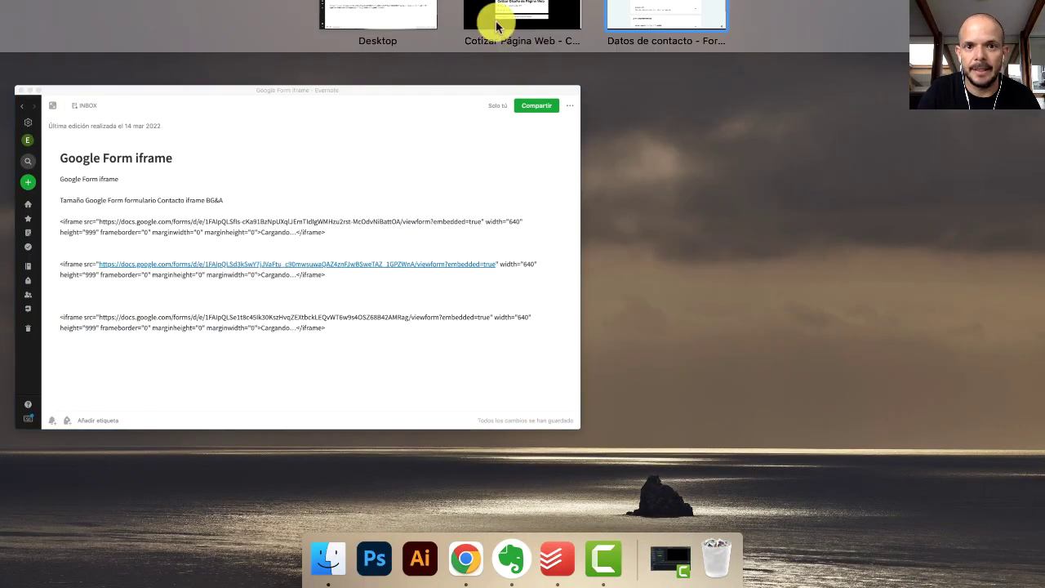
pyautogui.click(497, 18)
pyautogui.moveTo(297, 391); pyautogui.dragTo(524, 394)
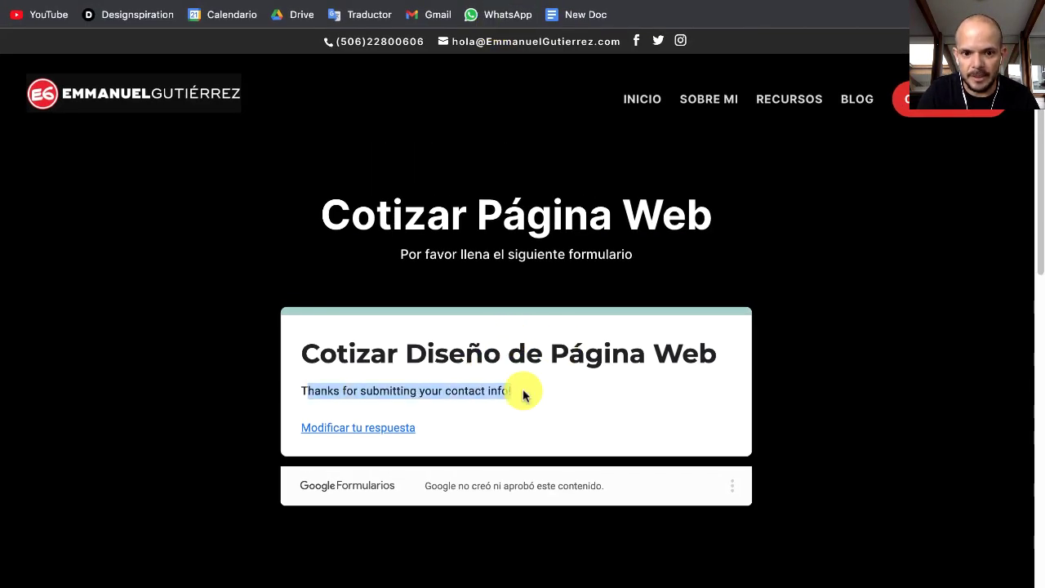
# - Switch to the Google Forms editor and expand the form's presentation settings (Presentación)
pyautogui.hotkey('ctrl', 'Up')
pyautogui.click(666, 18)
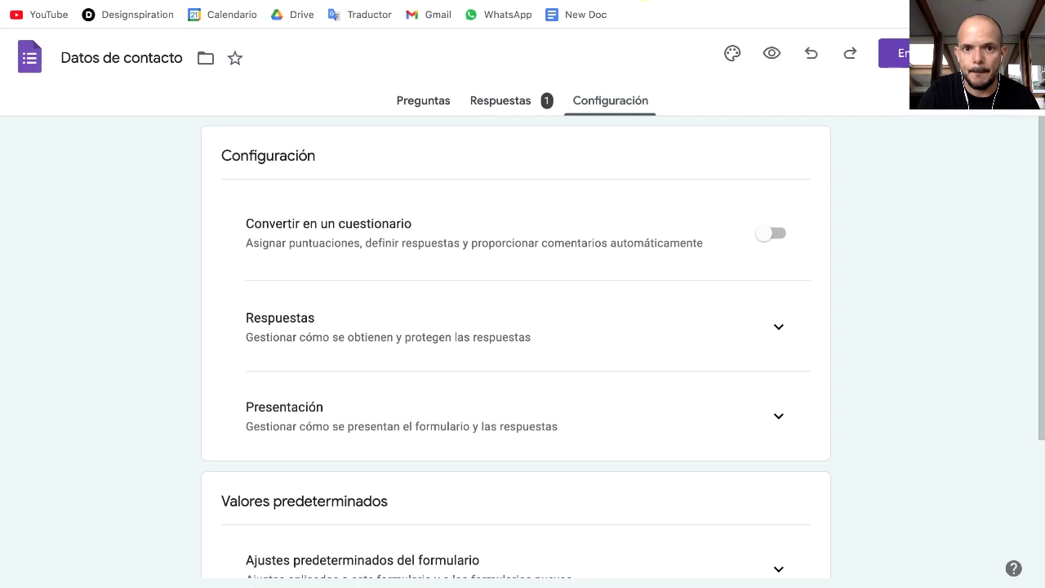
pyautogui.click(500, 105)
pyautogui.click(599, 99)
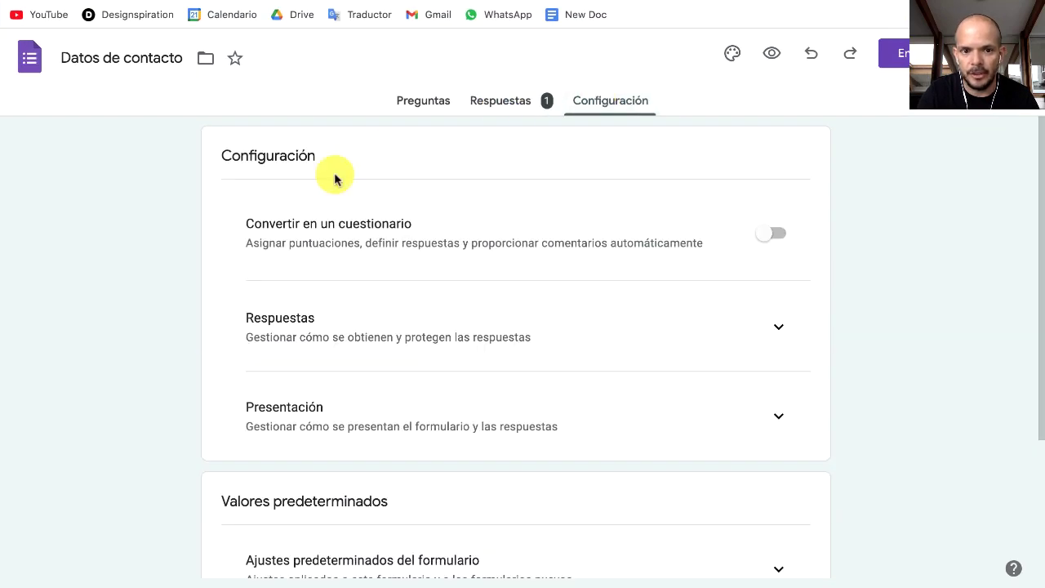
pyautogui.scroll(-2, 308, 191)
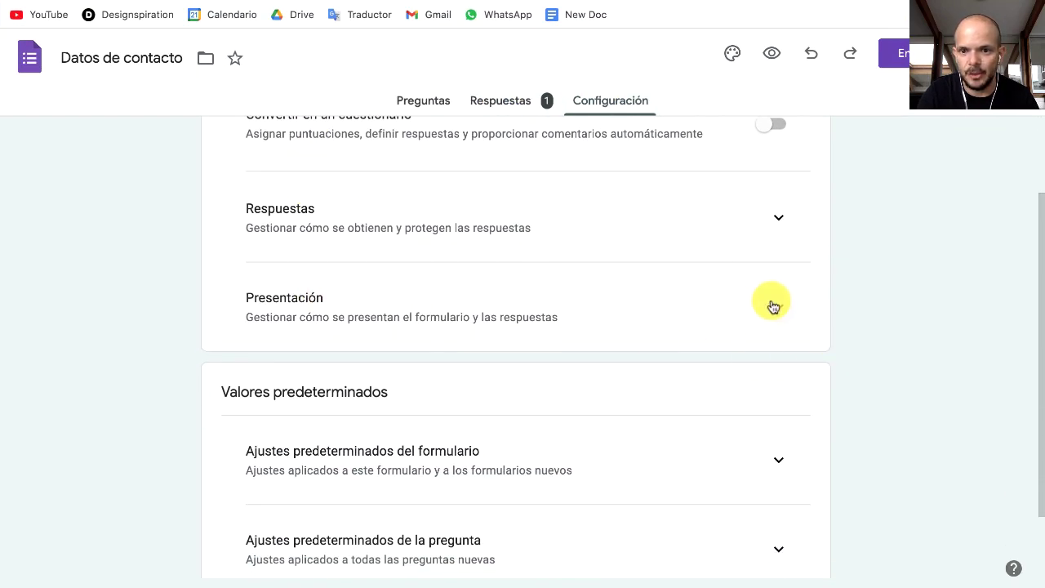
pyautogui.click(778, 306)
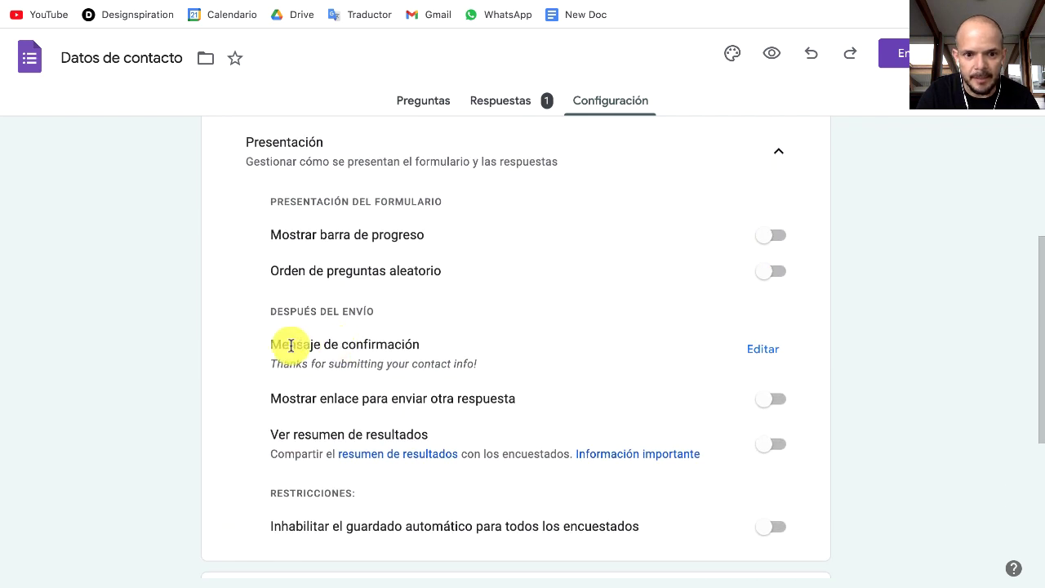
# - Replace the form's confirmation message with "Gracias! Pronto te responderé!" and save it
pyautogui.click(755, 348)
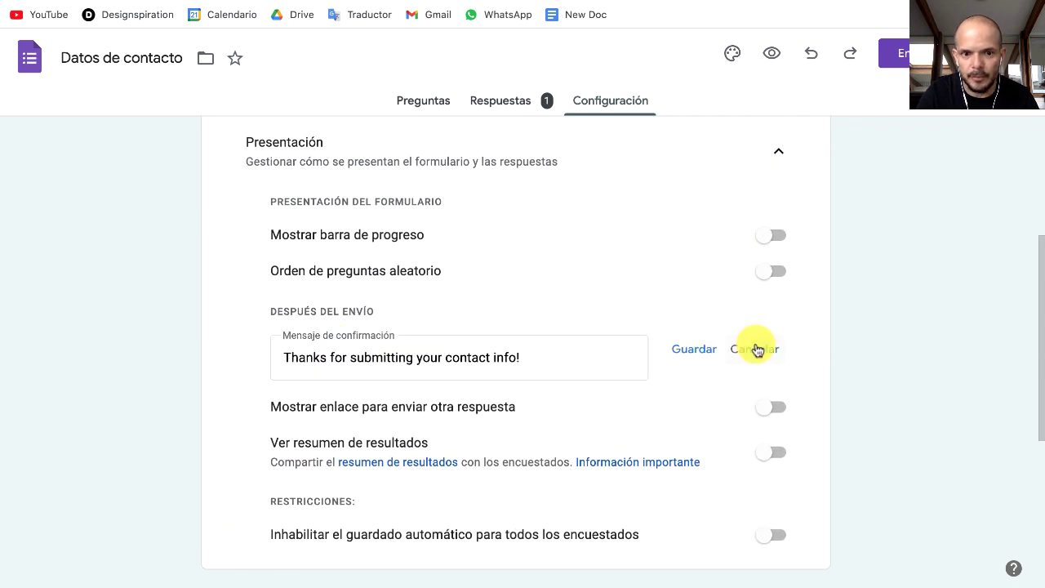
pyautogui.tripleClick(445, 357)
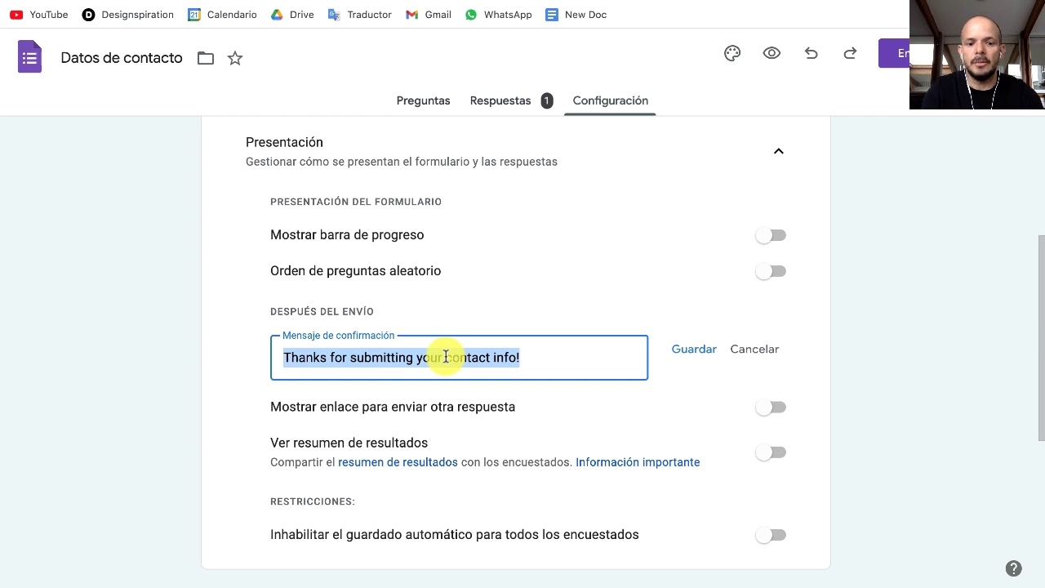
pyautogui.write('Gracias')
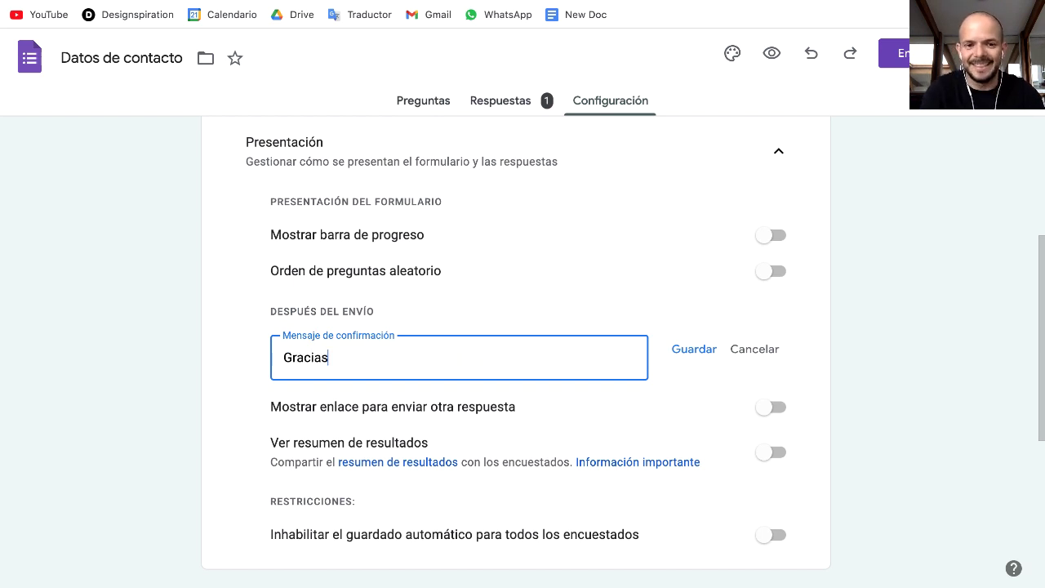
pyautogui.write('! Pronto te re')
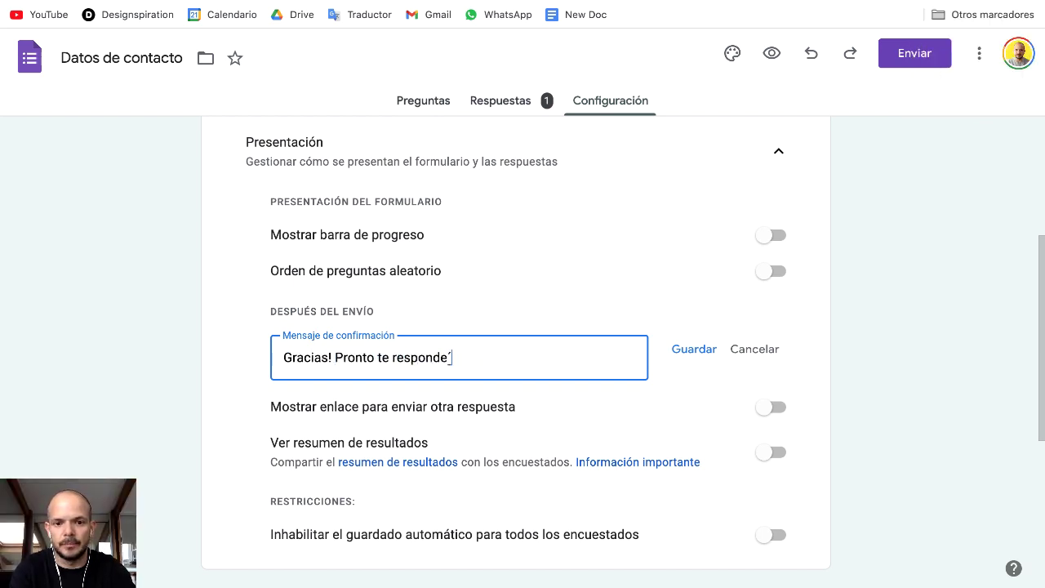
pyautogui.write('sponderé!')
pyautogui.click(694, 352)
pyautogui.scroll(-2, 80, 292)
pyautogui.scroll(1, 80, 292)
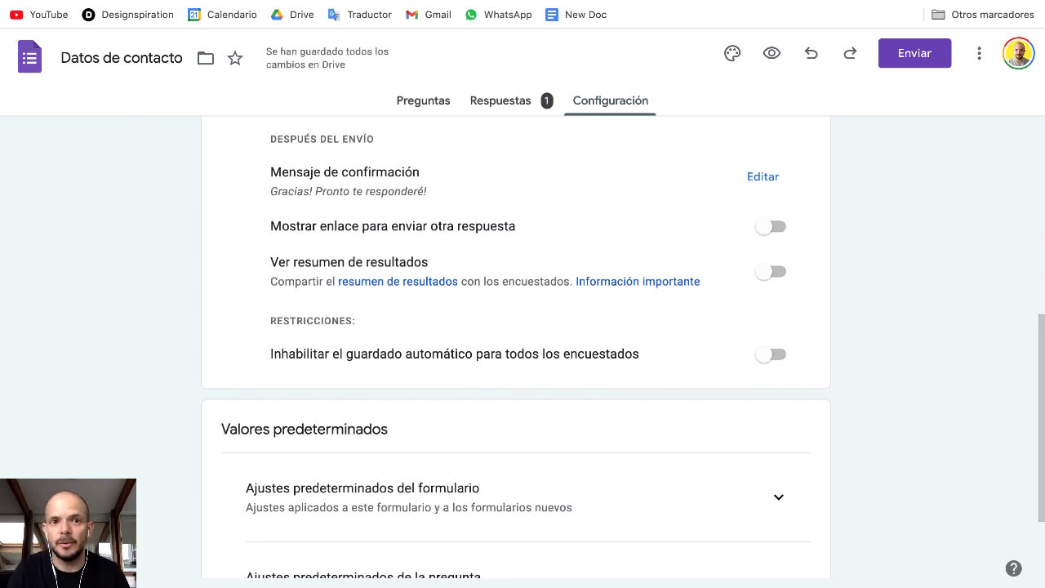
# - Switch to the published "Cotizar Página Web" page and look over the embedded form from start to end
pyautogui.hotkey('ctrl', 'Tab')
pyautogui.scroll(-4, 103, 307)
pyautogui.scroll(10, 103, 308)
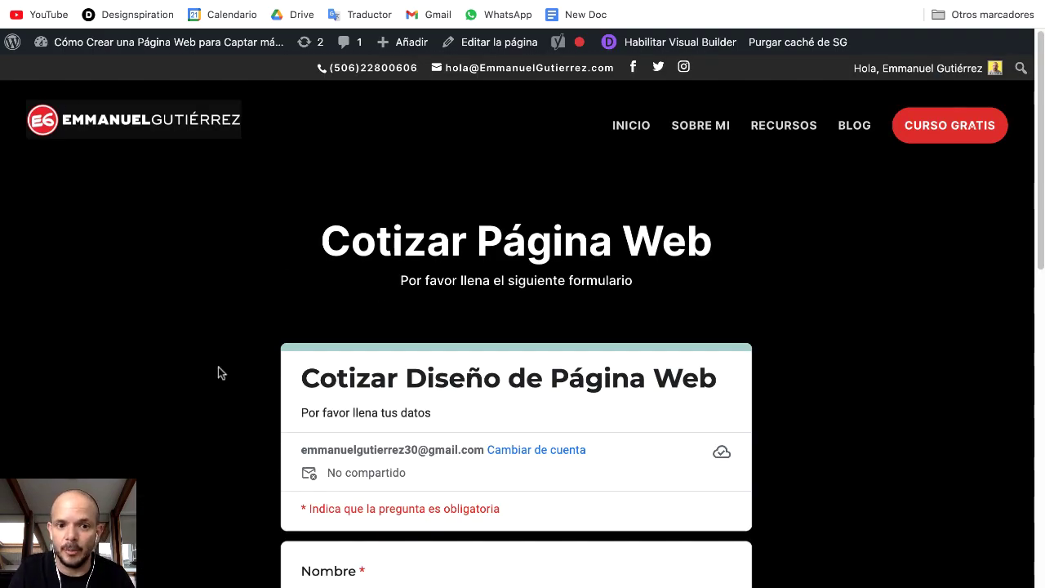
pyautogui.scroll(-7, 218, 366)
pyautogui.scroll(7, 218, 366)
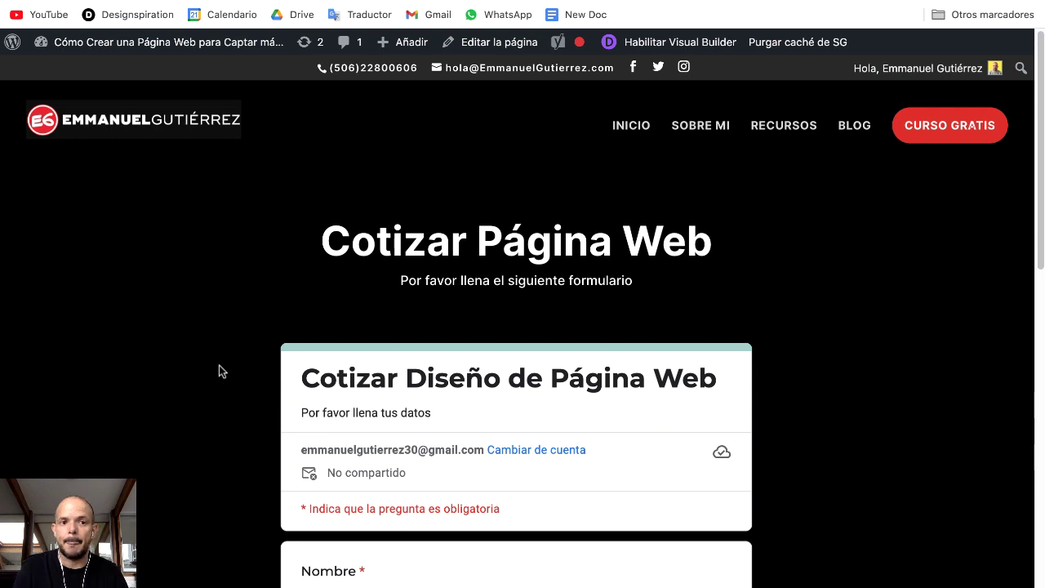